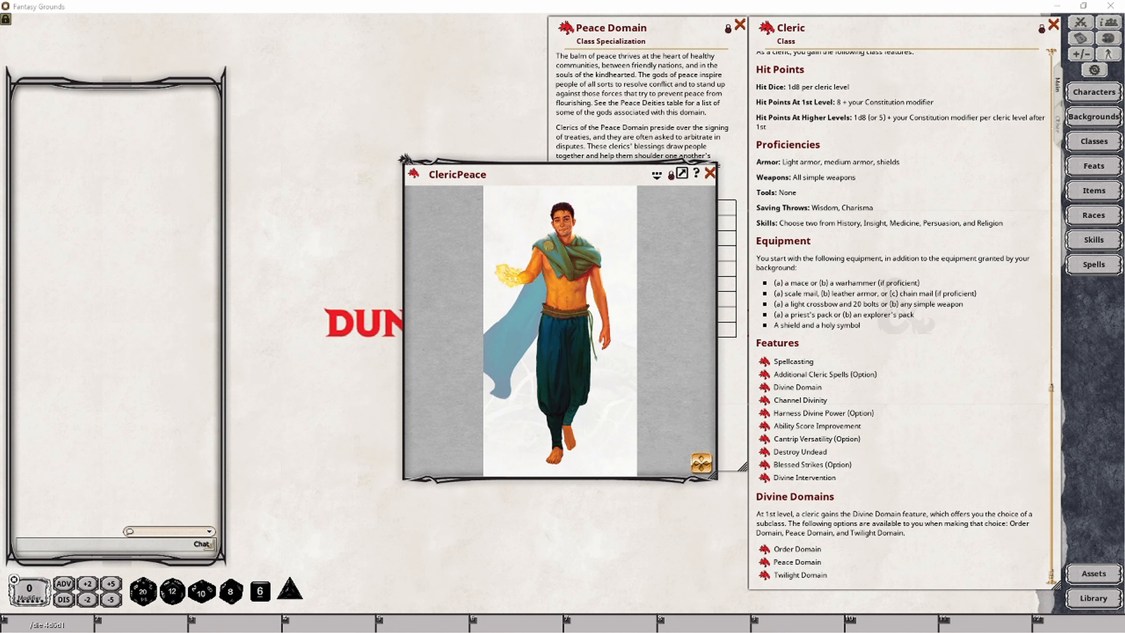
- Choose Cleric as the character's class and Peace Domain as its specialization
drag(549, 174, 377, 154)
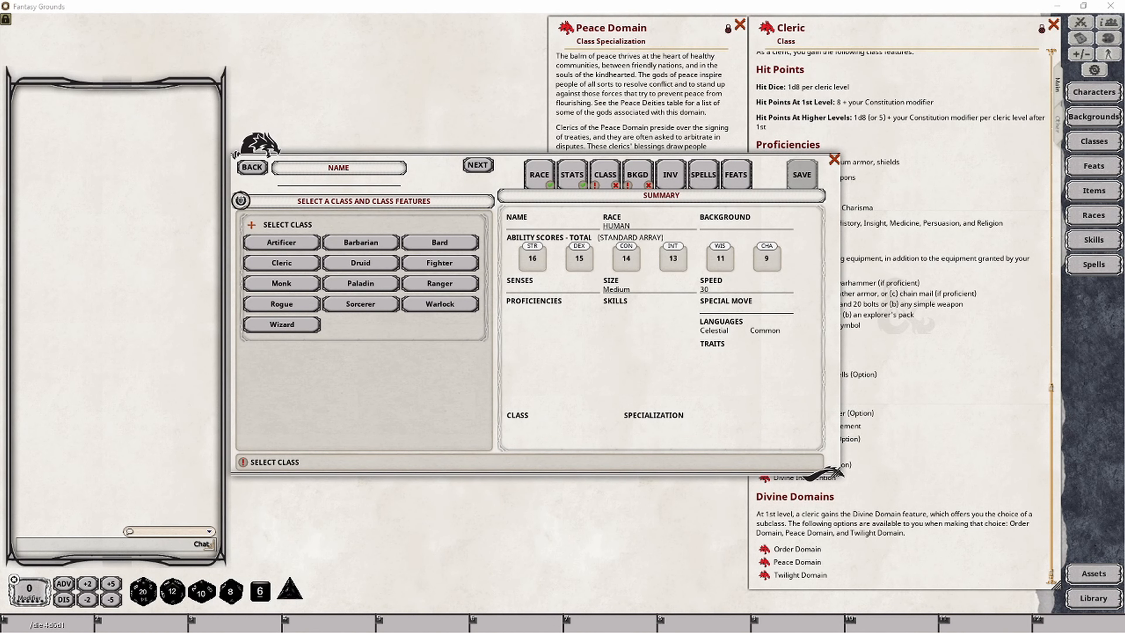
click(272, 265)
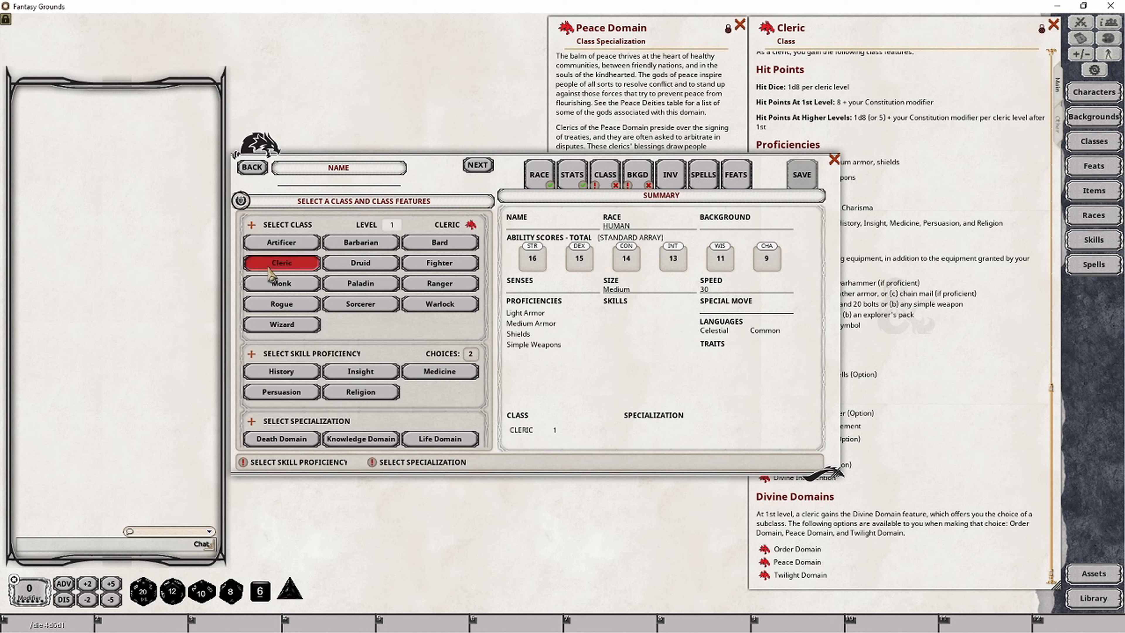
scroll(372, 390, down, 3)
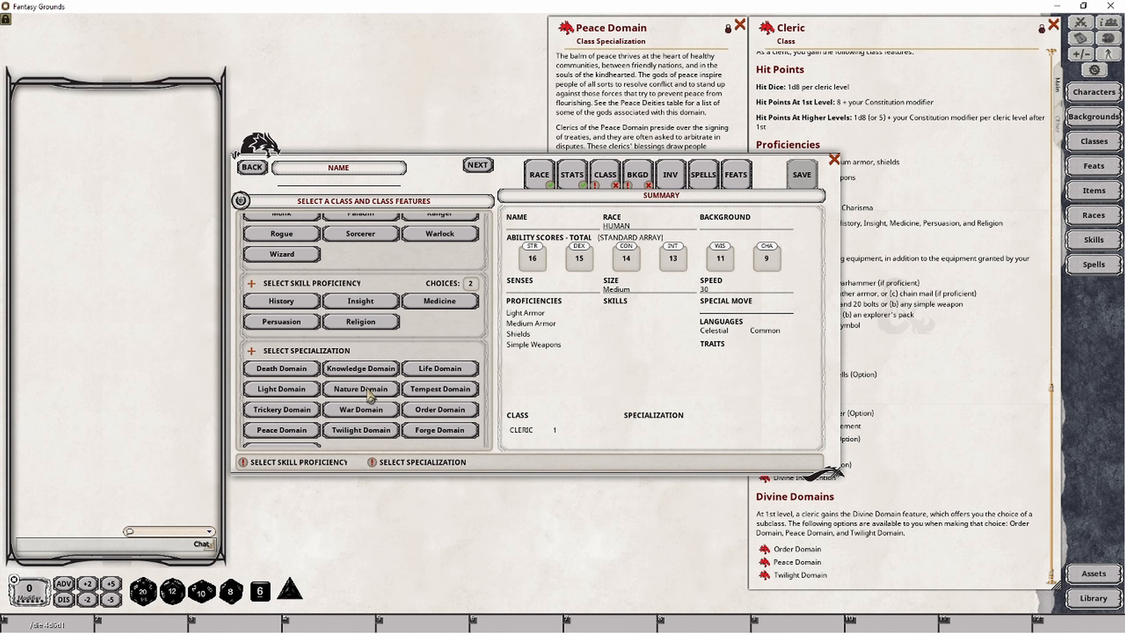
scroll(370, 395, down, 2)
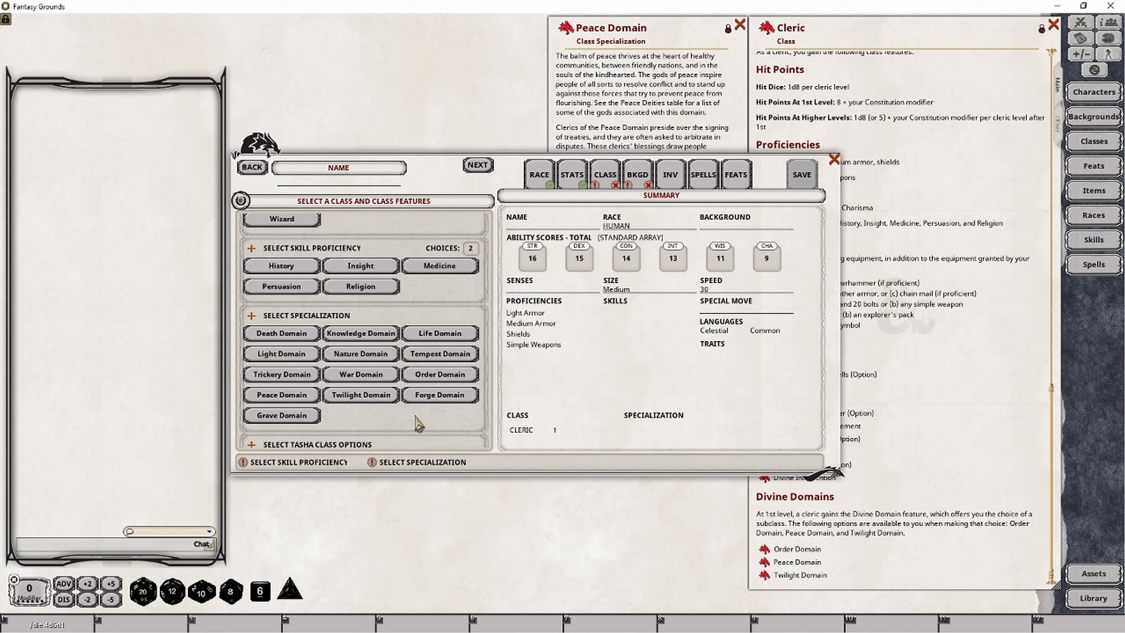
click(279, 396)
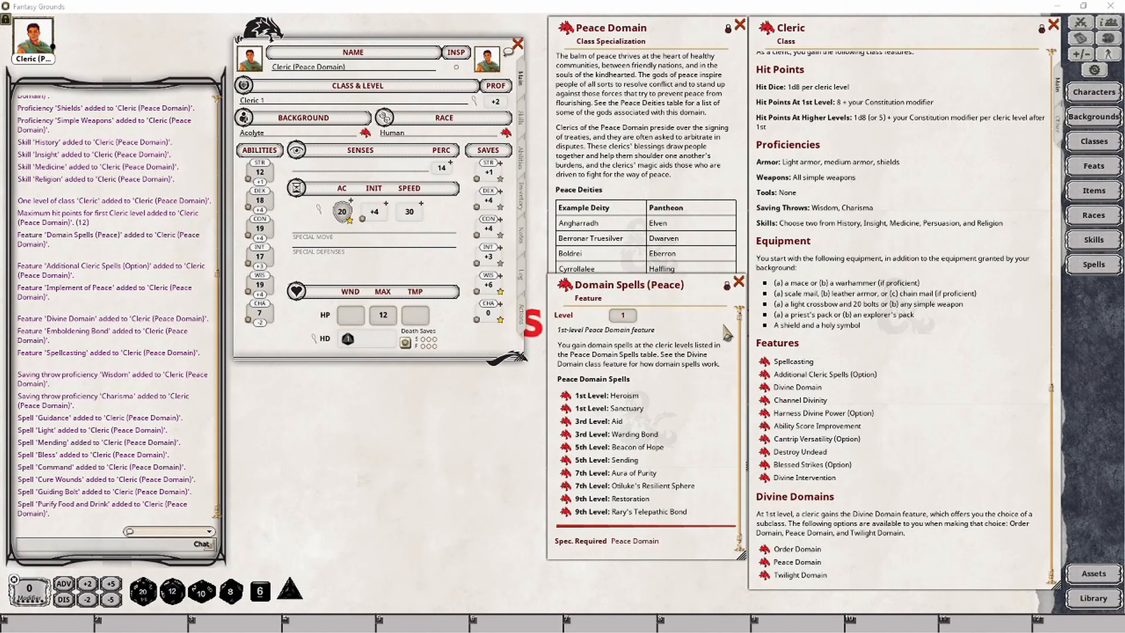
- Add the Heroism domain spell to the Spells (Cleric) (Level 1) group among the character's actions
click(525, 164)
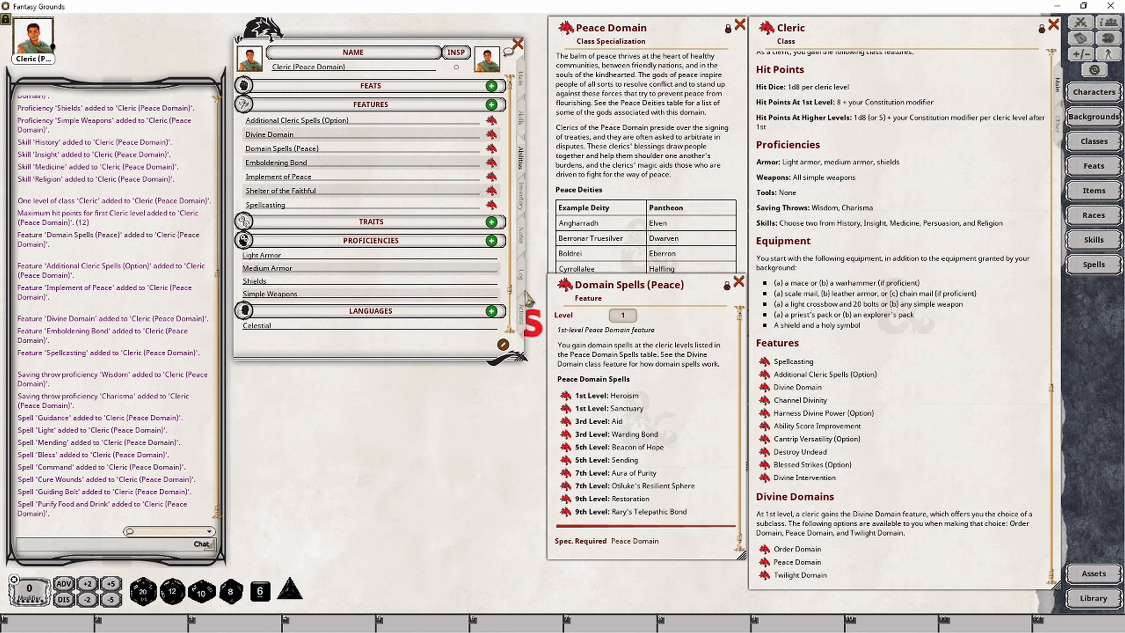
click(525, 315)
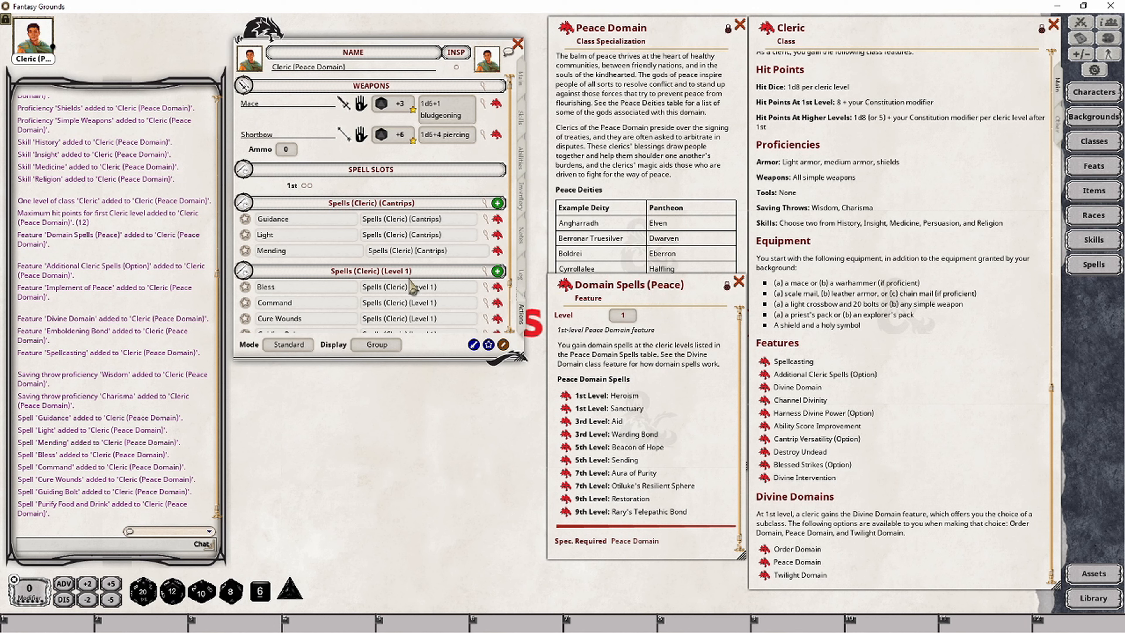
scroll(417, 270, down, 2)
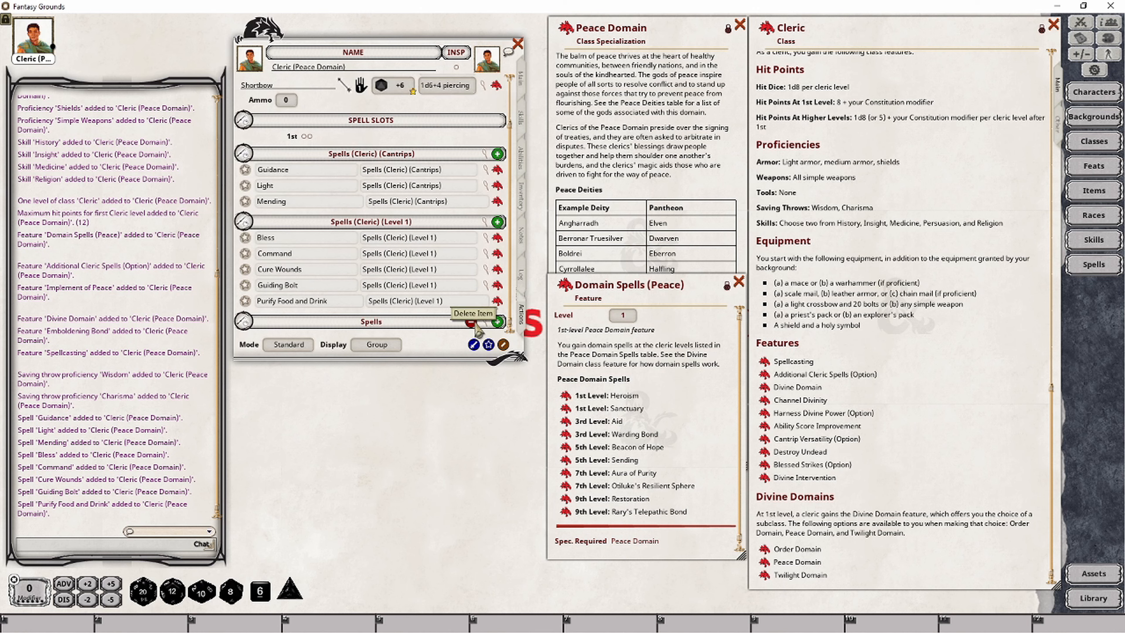
scroll(478, 328, up, 1)
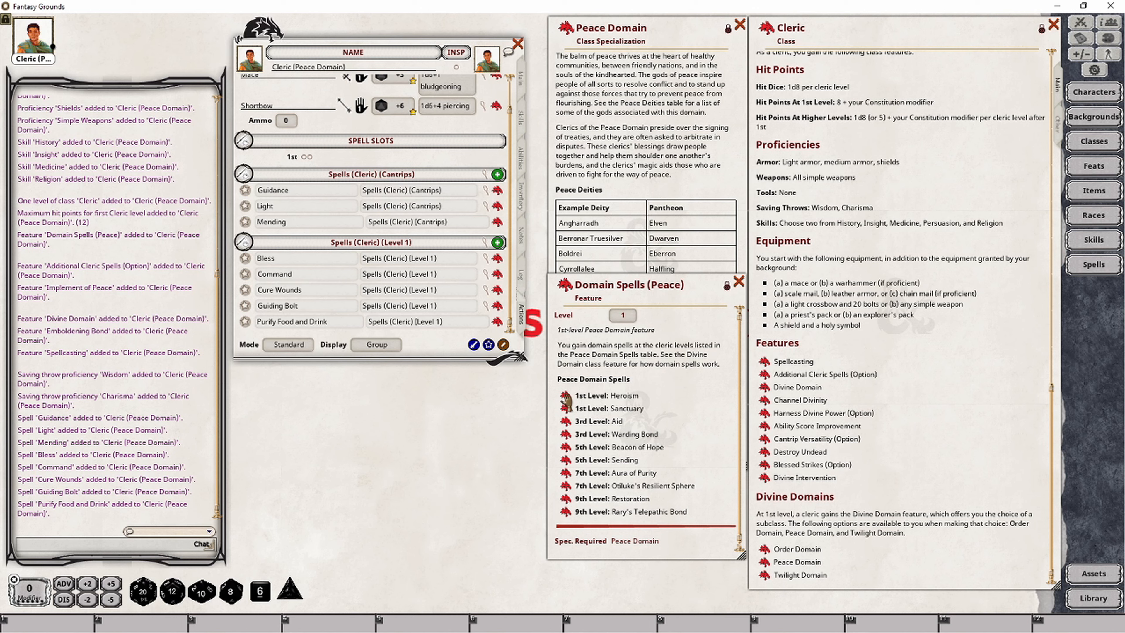
drag(566, 396, 401, 286)
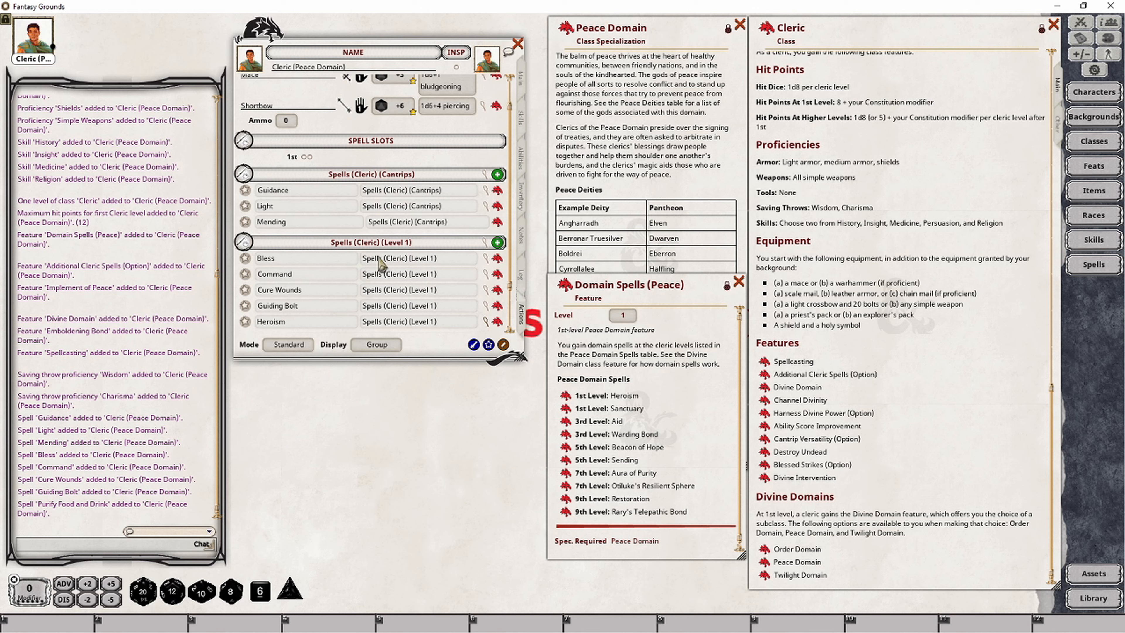
- Change Heroism's spell group to Spells (Peace Cleric)
scroll(422, 309, down, 2)
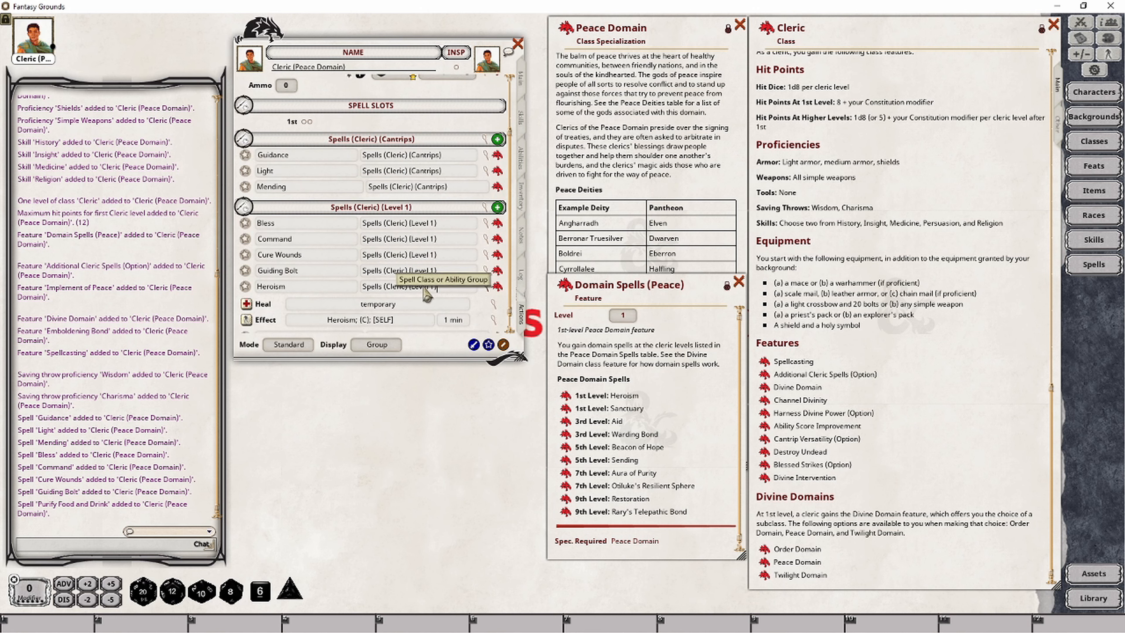
drag(441, 288, 354, 286)
click(389, 286)
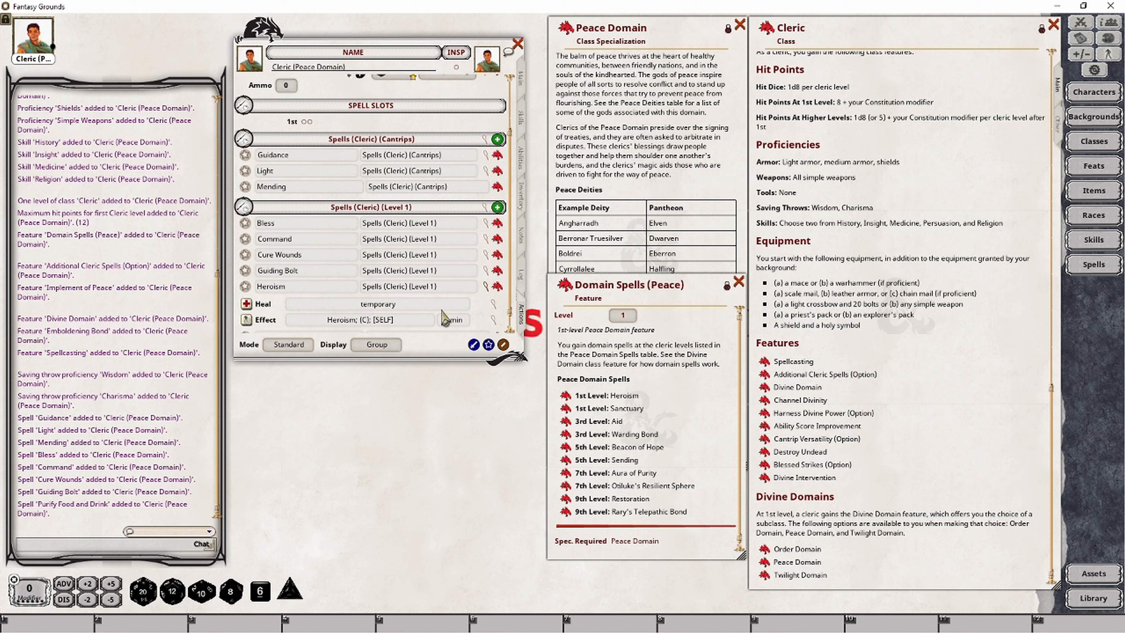
text(Peace)
key(BackSpace)
key(BackSpace)
key(BackSpace)
key(BackSpace)
key(BackSpace)
key(BackSpace)
key(BackSpace)
key(BackSpace)
key(BackSpace)
key(Return)
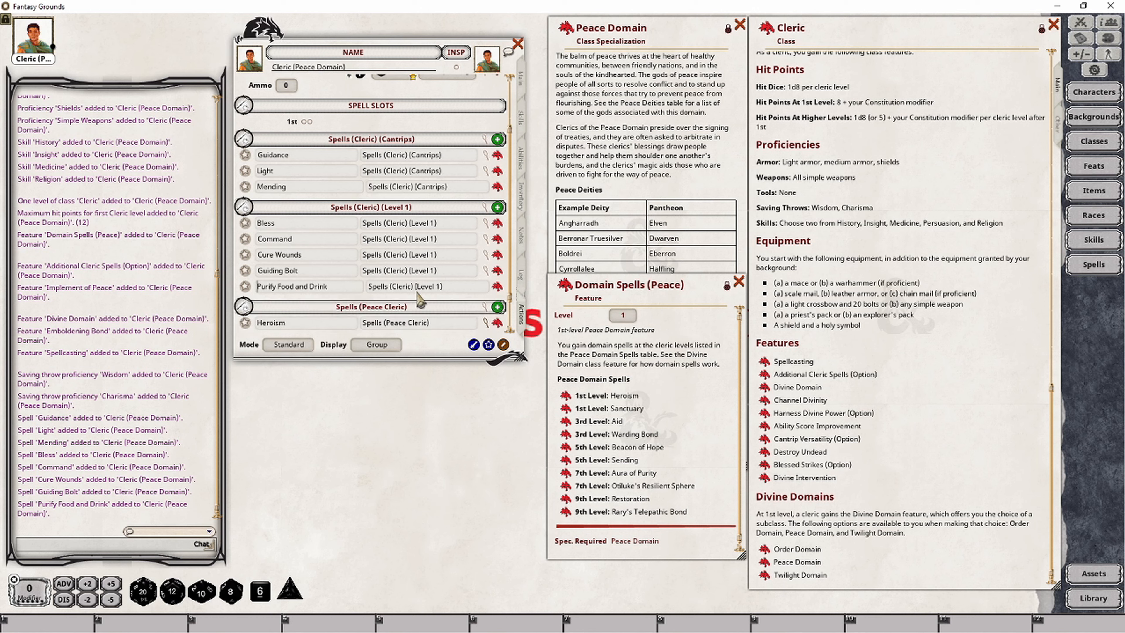
- Add the Sanctuary domain spell to the Spells (Peace Cleric) group
scroll(421, 299, down, 1)
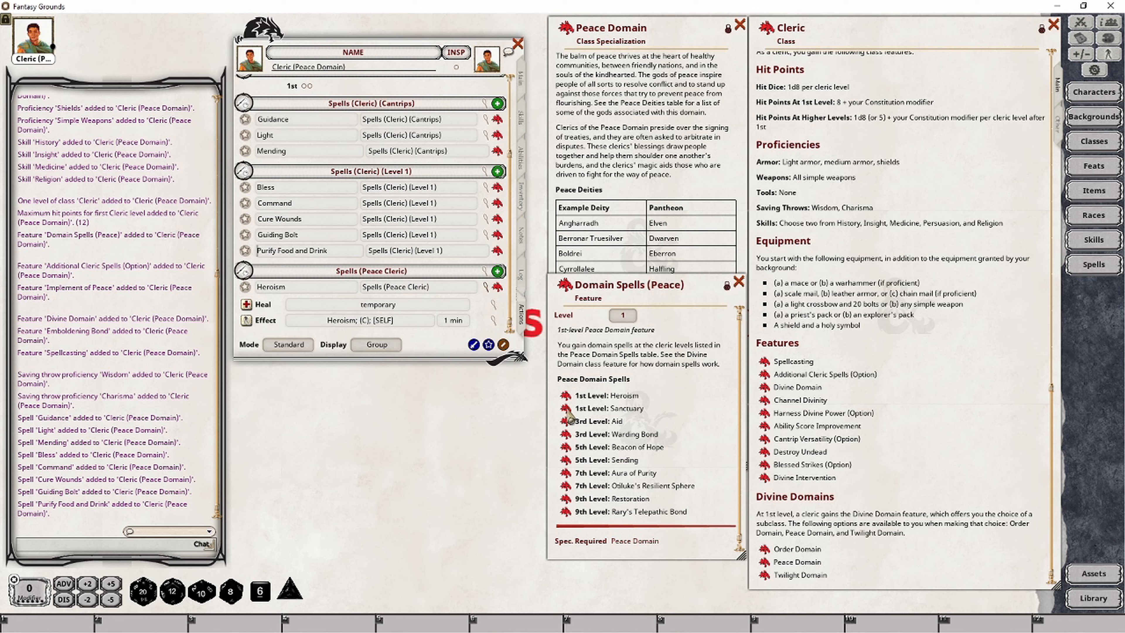
drag(567, 410, 385, 299)
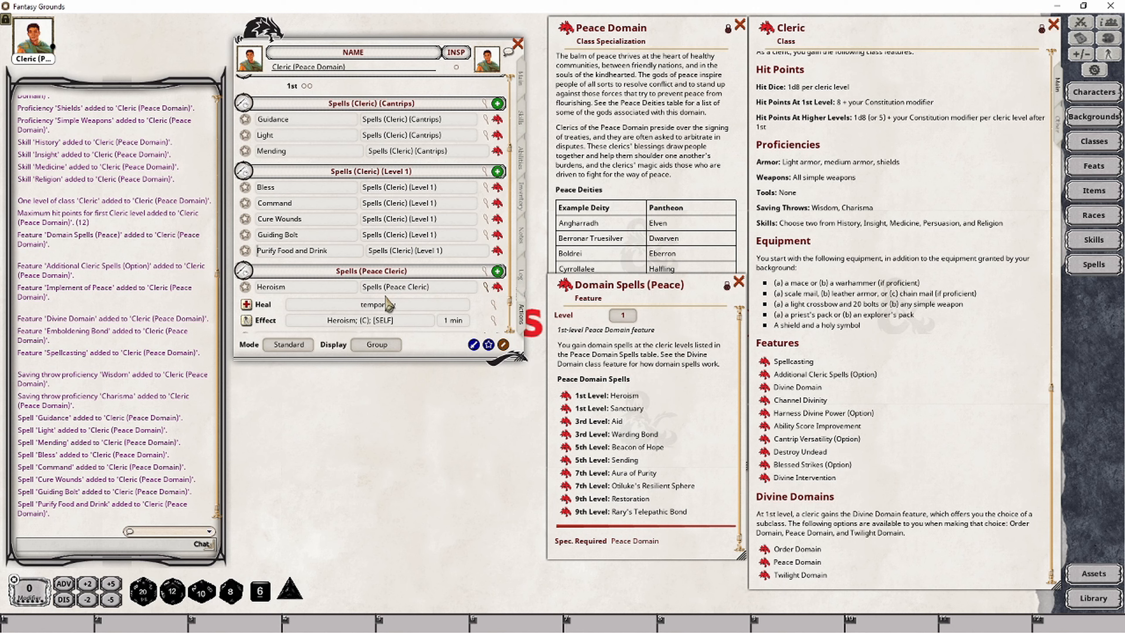
scroll(397, 305, down, 2)
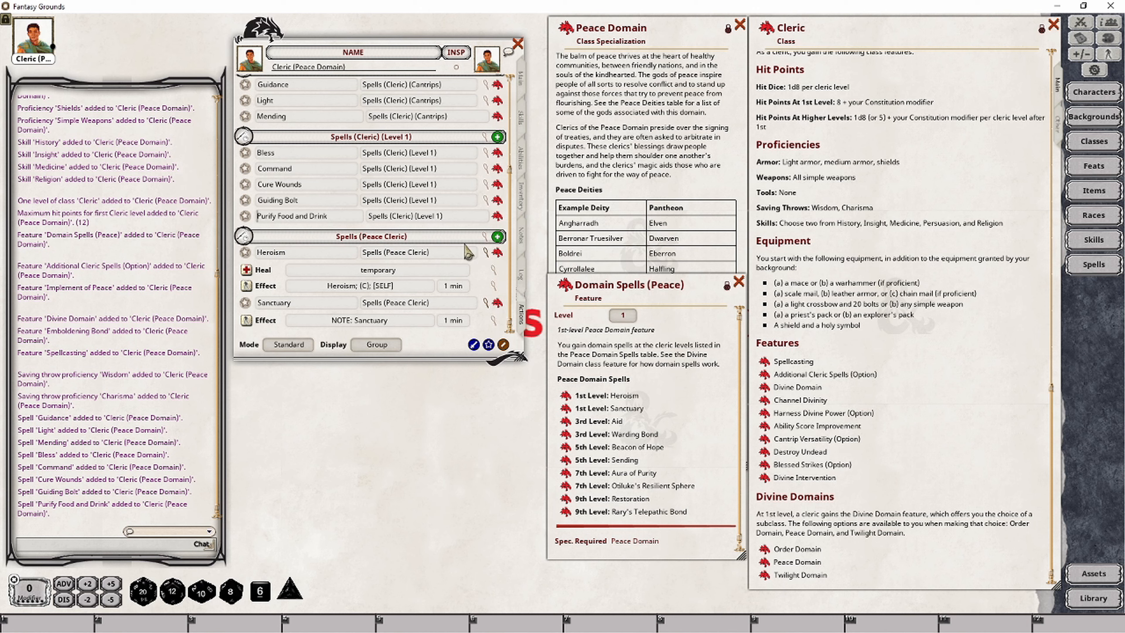
- Change the Spells (Peace Cleric) power group's type from abilities to spells and close its settings
click(485, 236)
drag(551, 262, 407, 392)
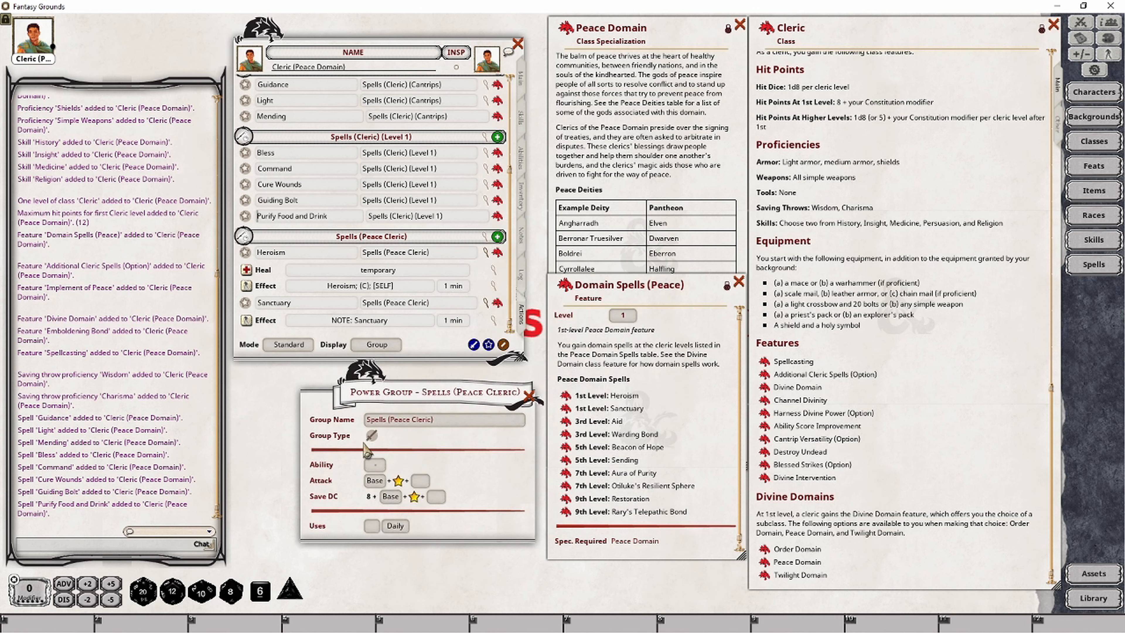
click(374, 437)
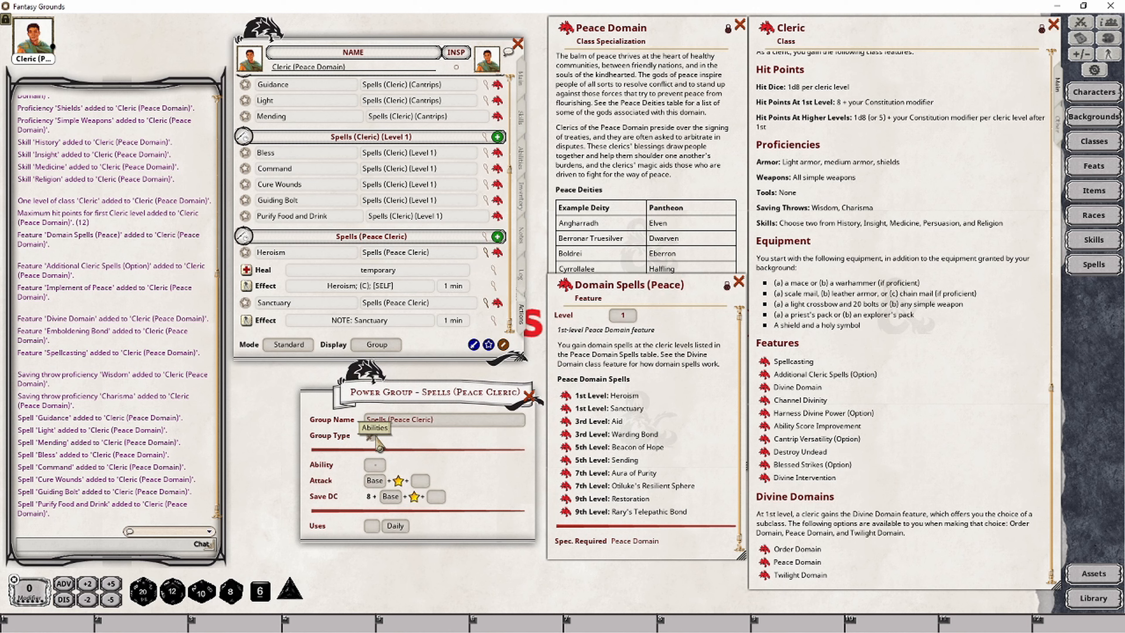
click(375, 437)
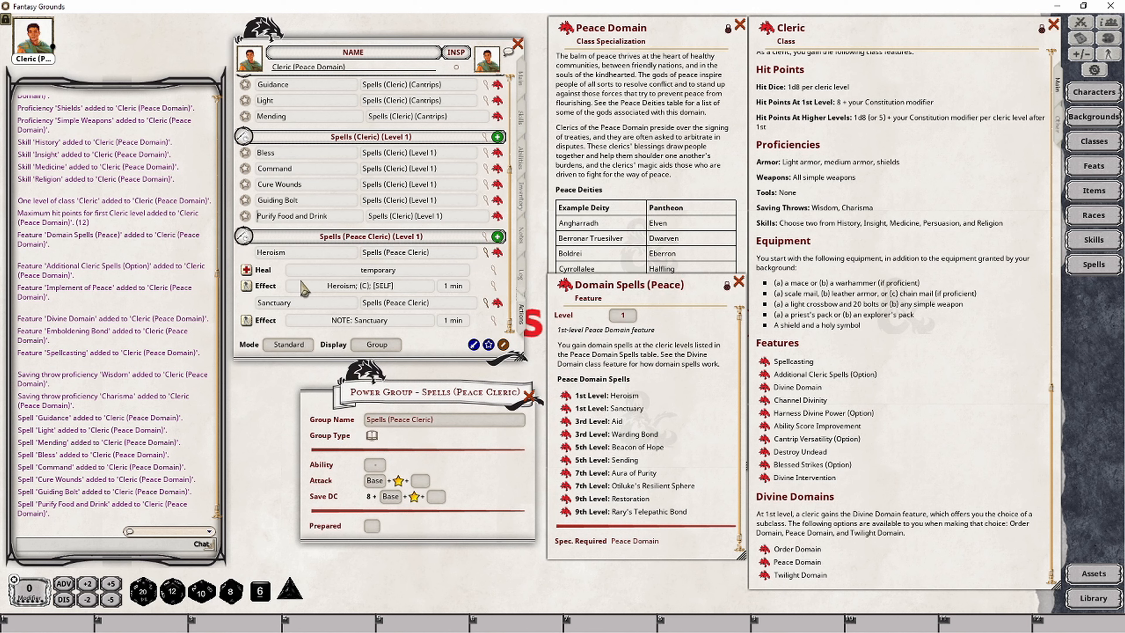
scroll(379, 312, up, 3)
scroll(379, 312, up, 1)
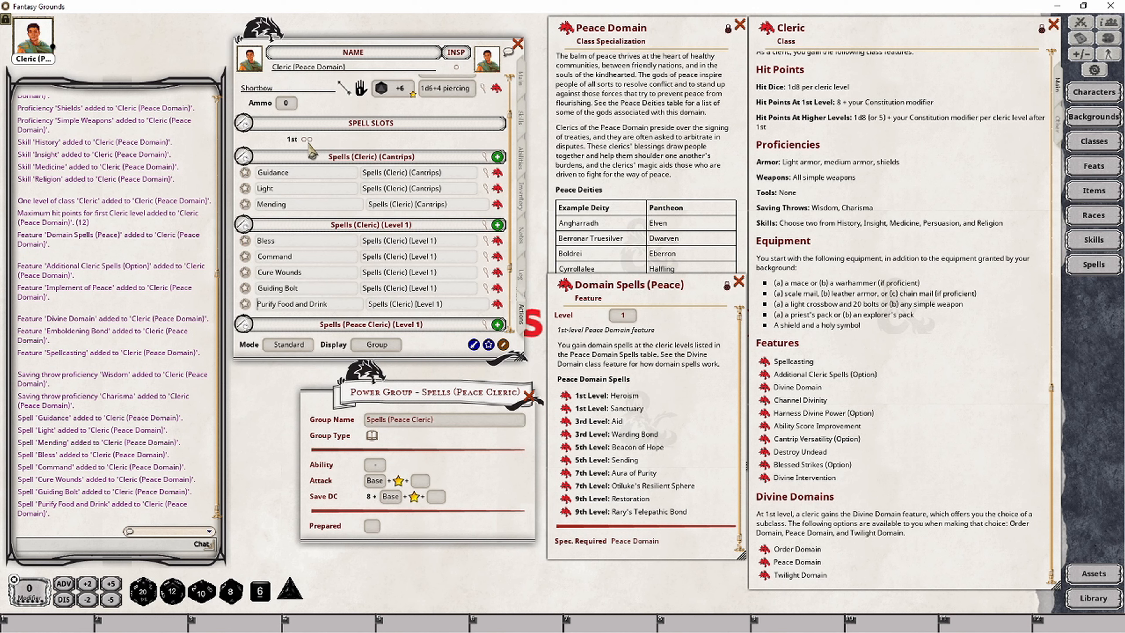
scroll(414, 335, down, 3)
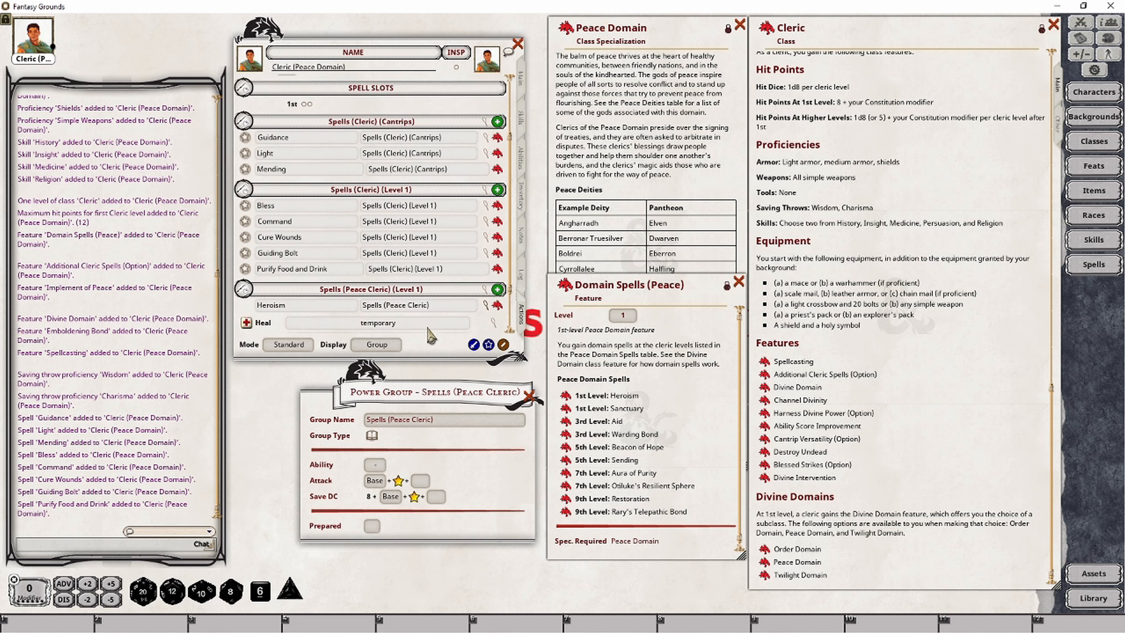
click(529, 394)
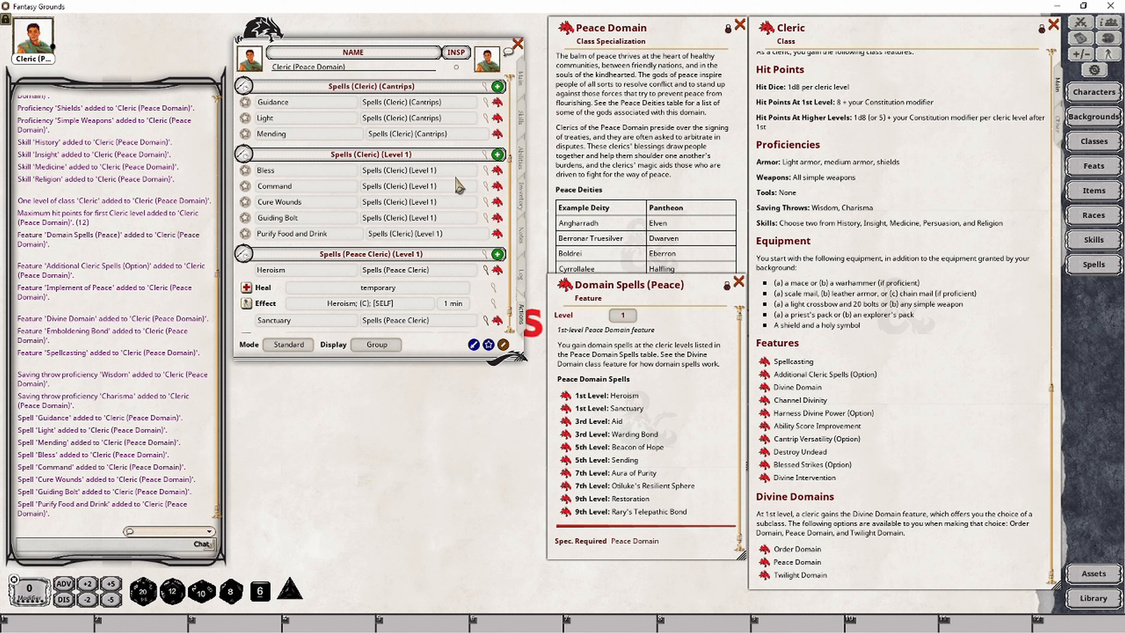
- Change the Spells (Cleric) (Level 1) power group's type to spells and close its settings
click(487, 155)
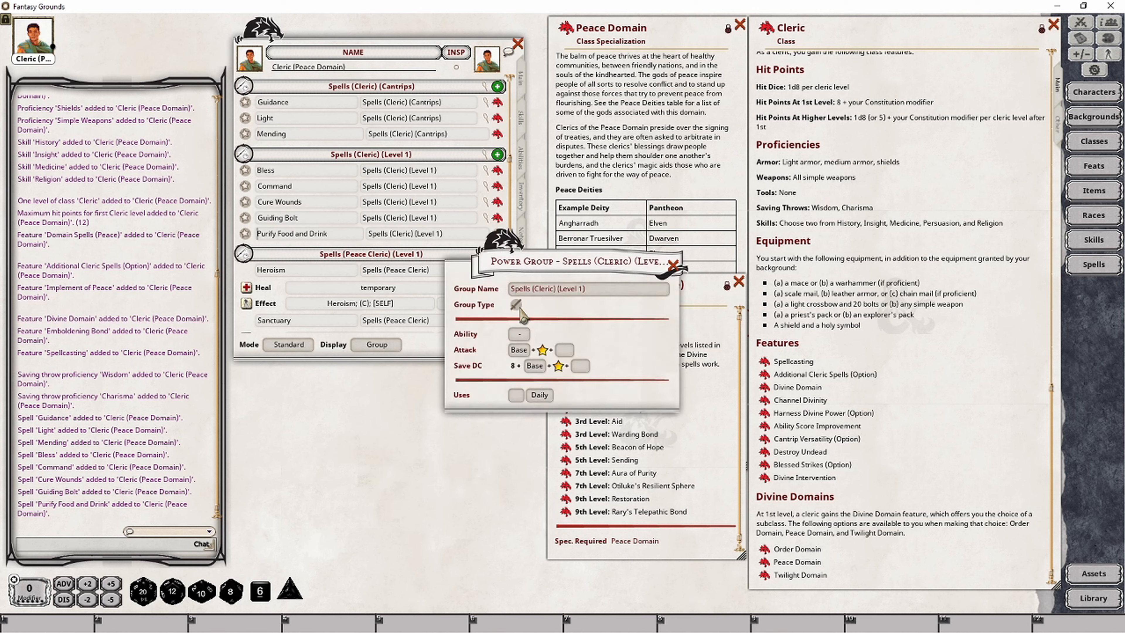
click(518, 307)
click(673, 265)
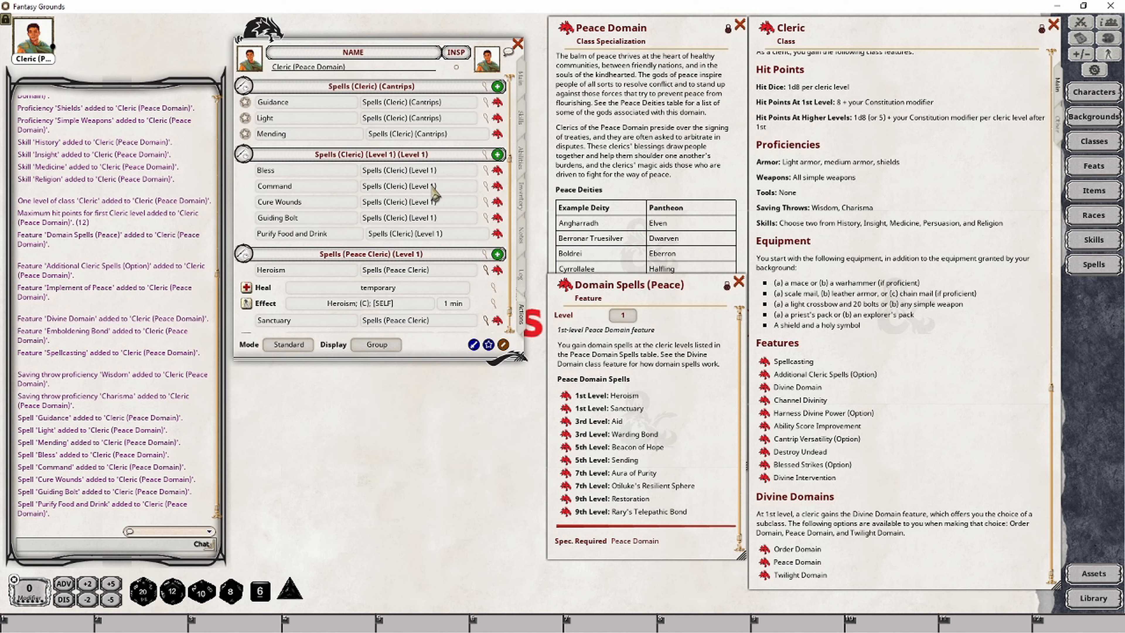
- Switch to Preparation mode and mark Bless, Command, Cure Wounds, Guiding Bolt and Purify Food and Drink as prepared
click(290, 346)
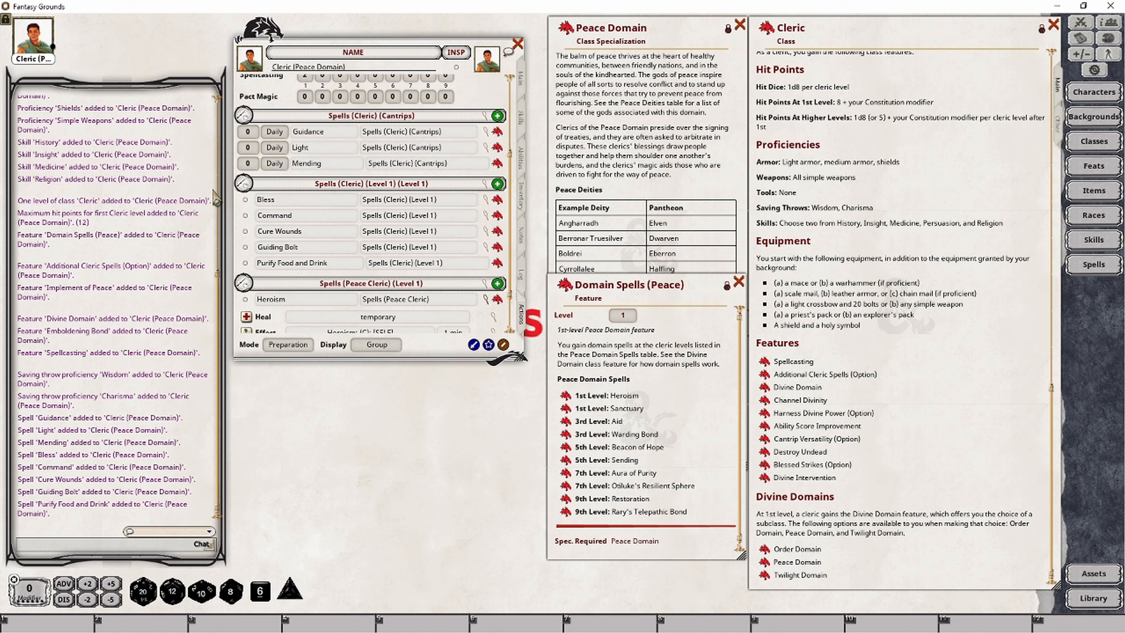
click(246, 200)
click(246, 215)
click(246, 232)
click(246, 247)
click(245, 263)
scroll(305, 296, down, 2)
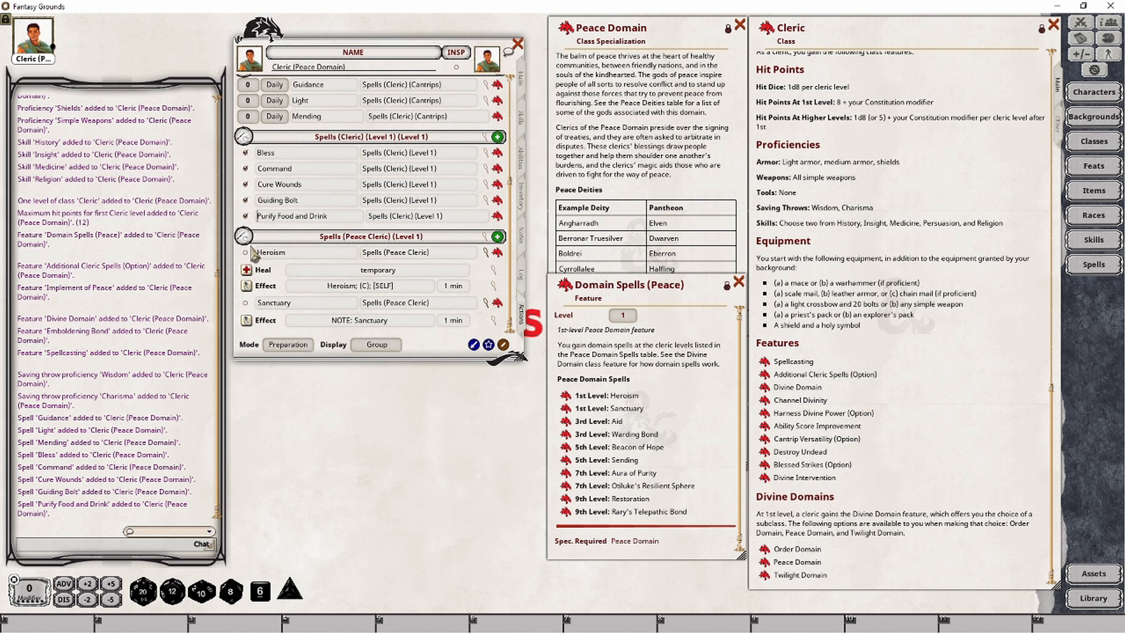
- Set the power display to Actions, switch to Combat mode and collapse Heroism's action details
click(376, 345)
click(377, 346)
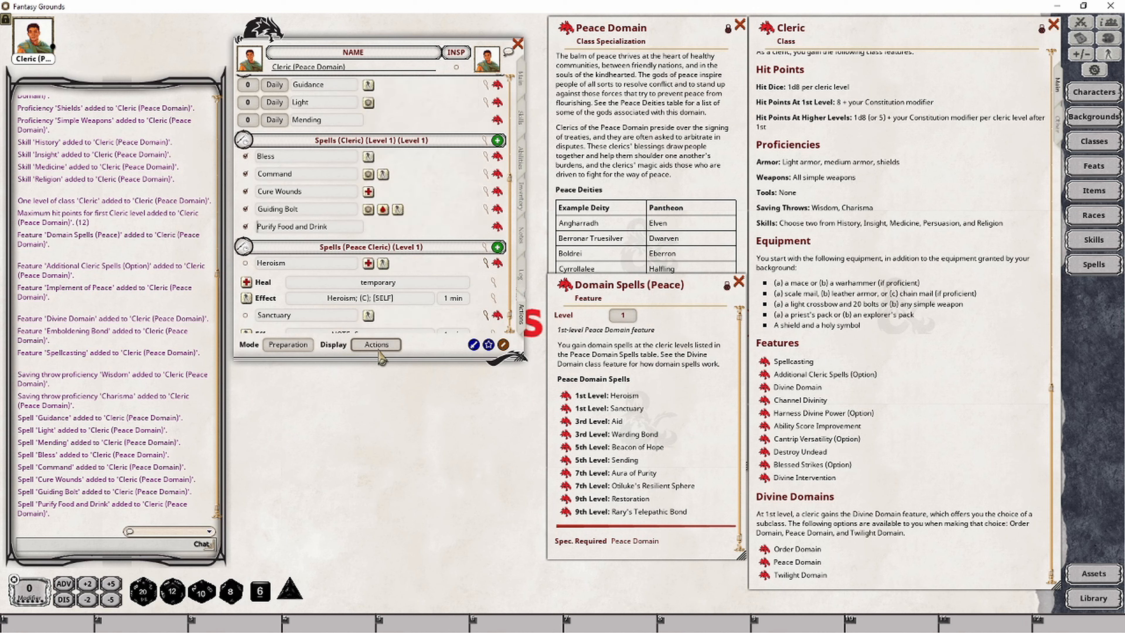
click(288, 345)
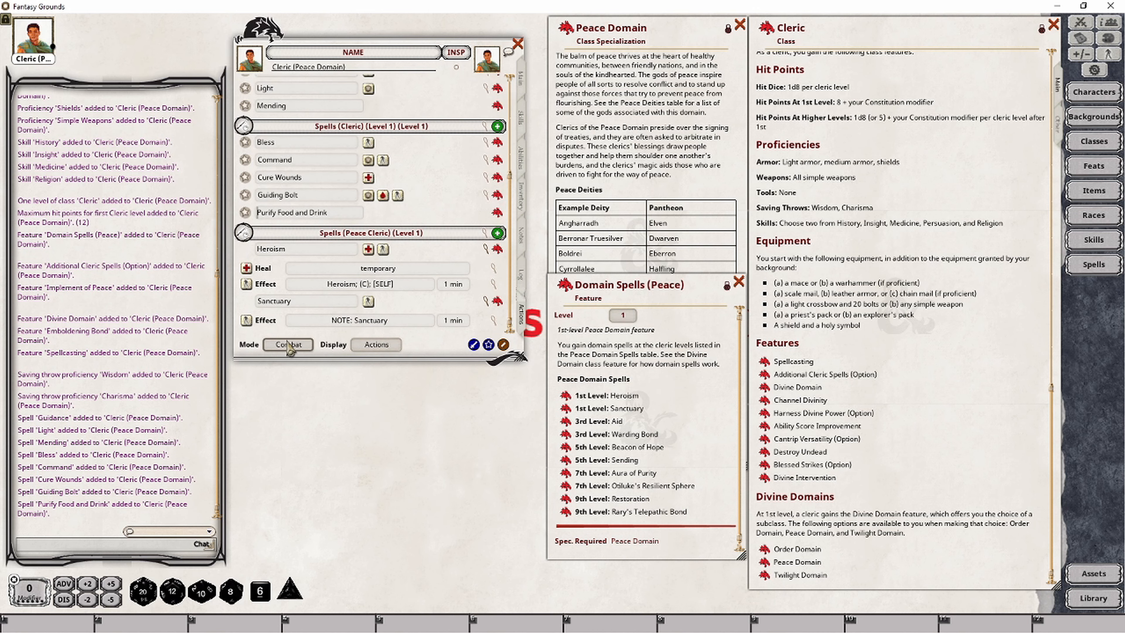
click(486, 250)
- Try marking both 1st-level spell slots as used, and restore them
scroll(363, 266, up, 3)
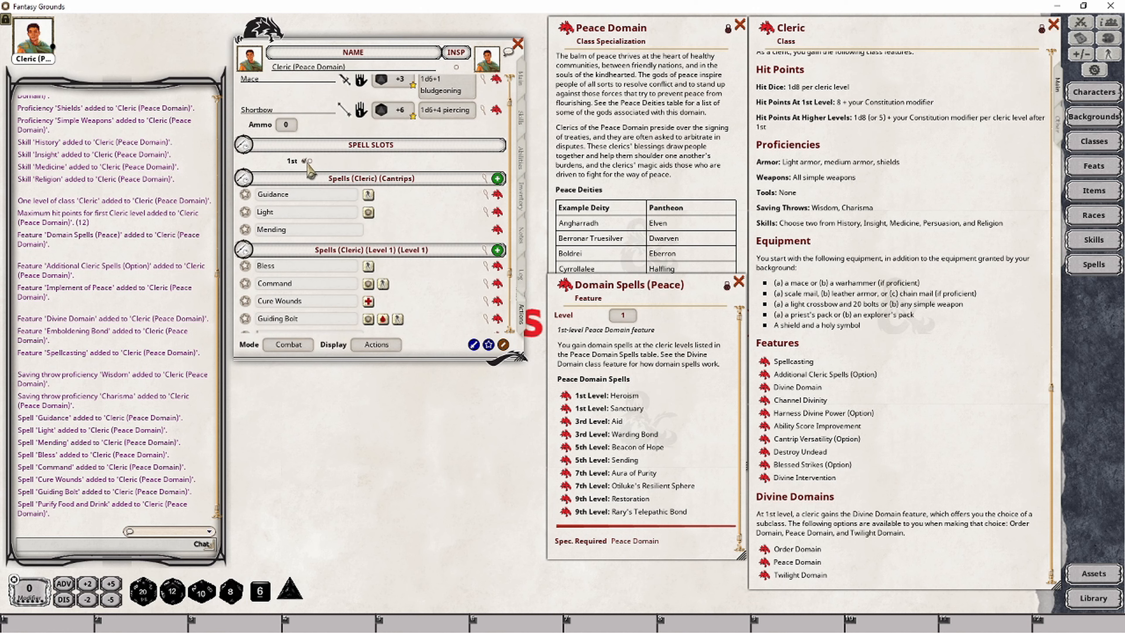
click(309, 161)
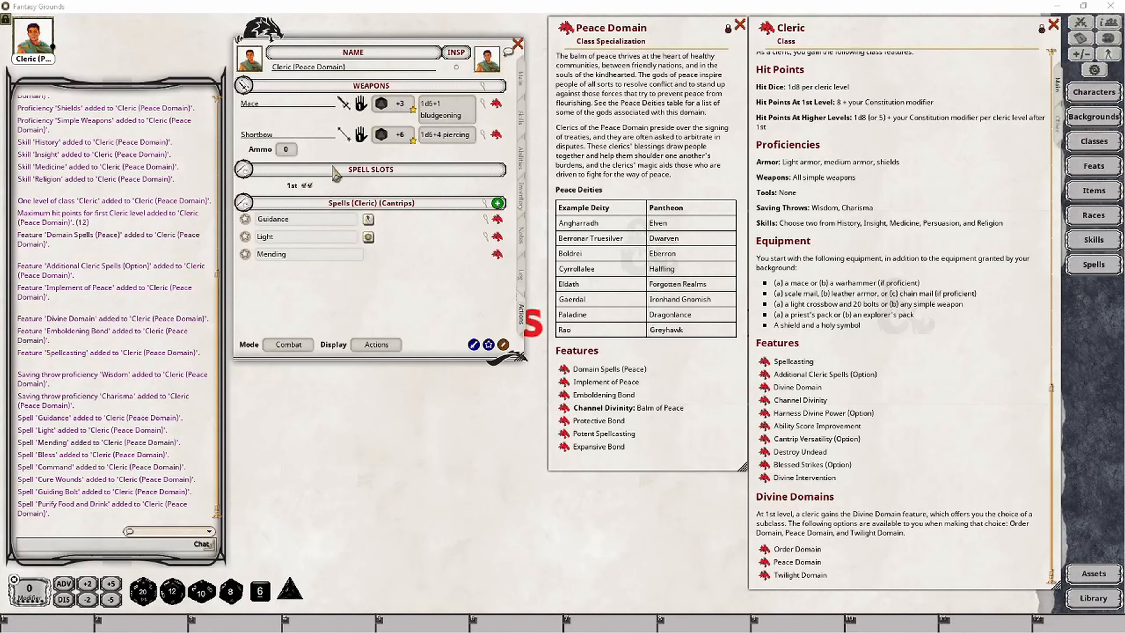
click(310, 185)
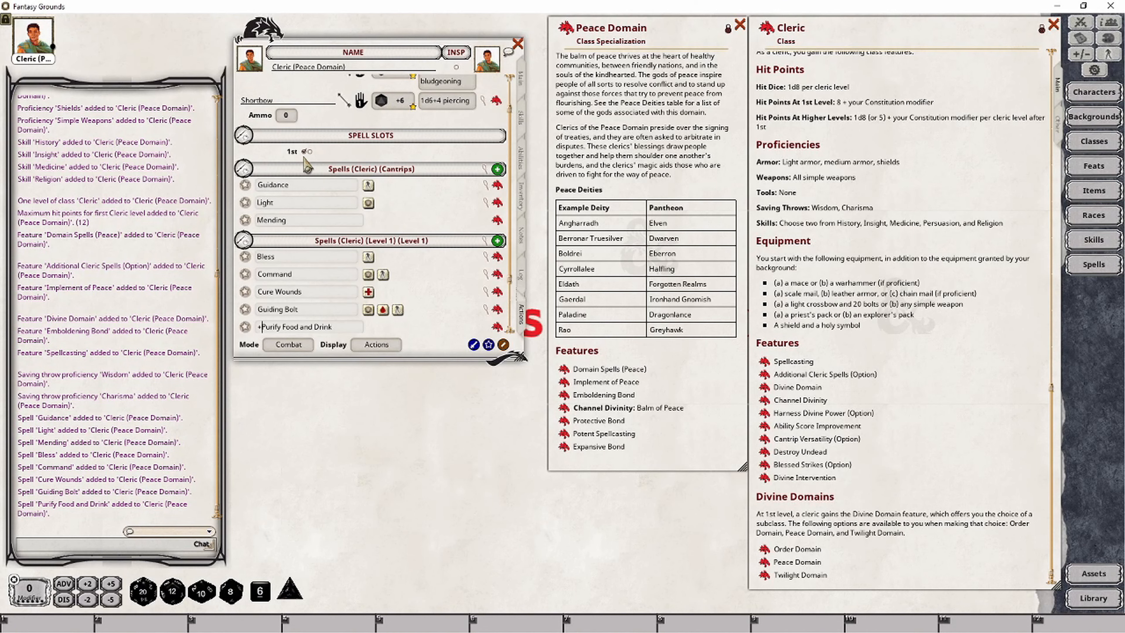
scroll(430, 281, down, 3)
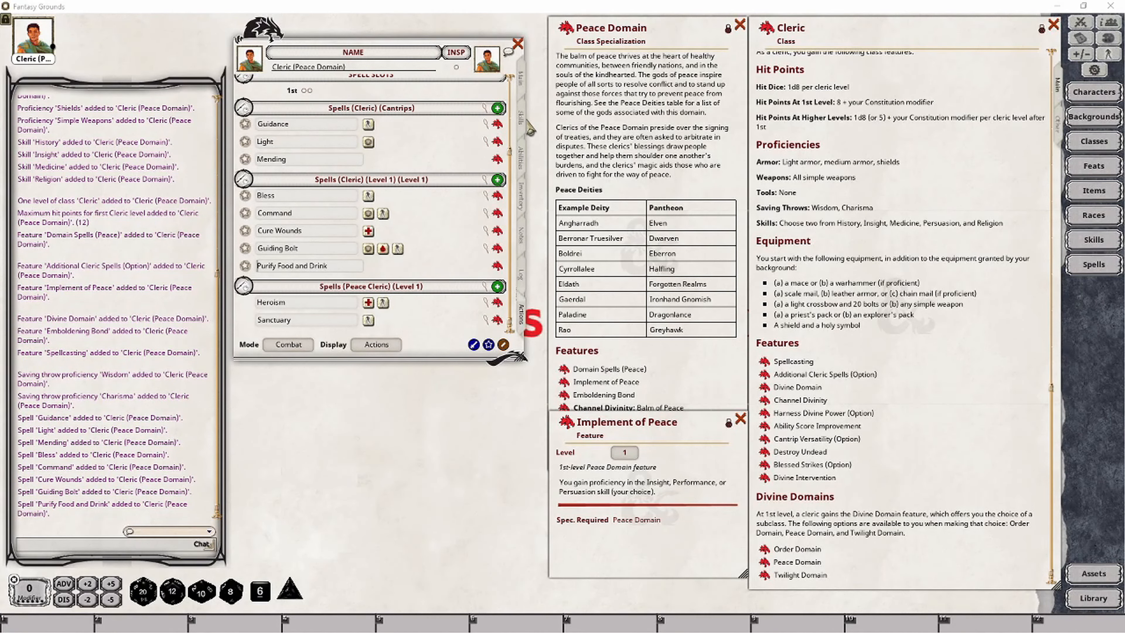
- Examine the character's skill list for the skills offered by Implement of Peace
click(523, 126)
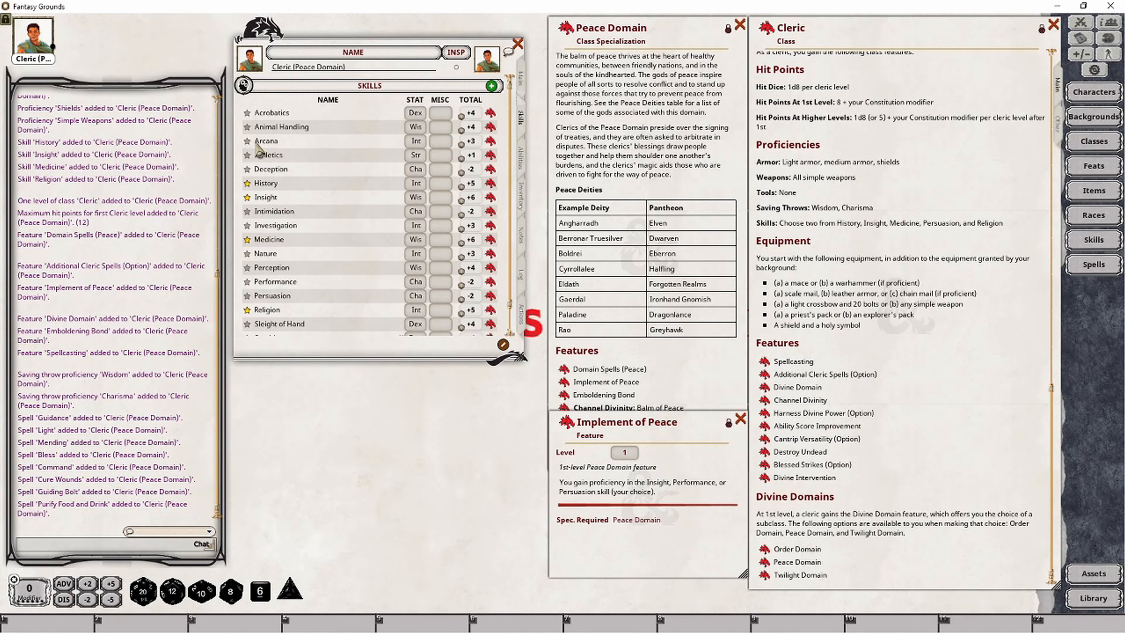
scroll(288, 306, down, 1)
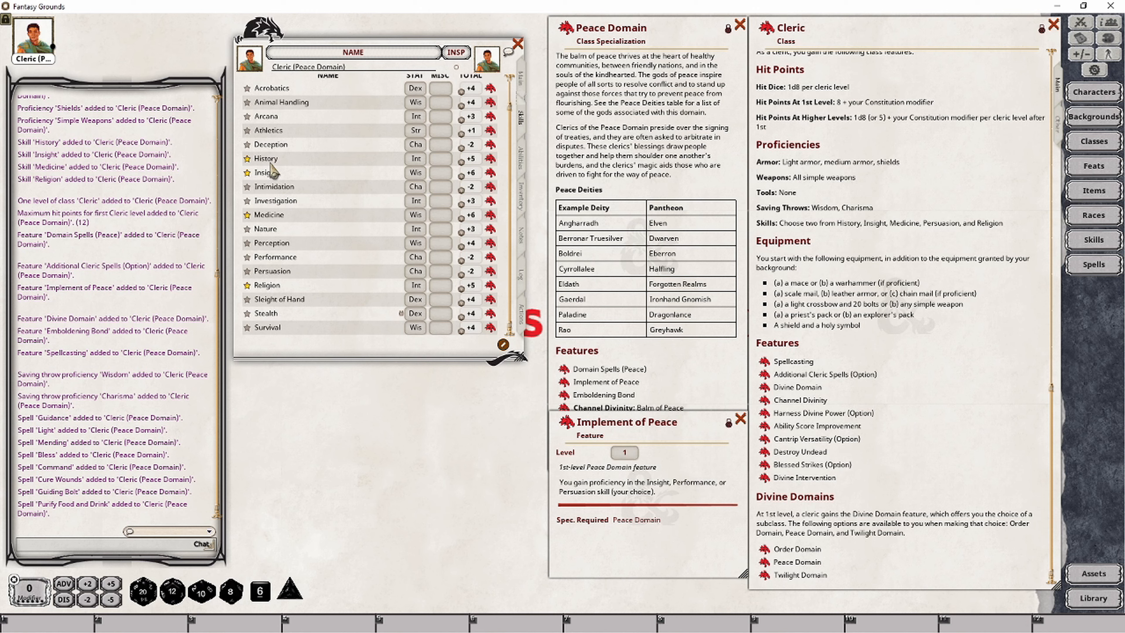
scroll(304, 244, up, 1)
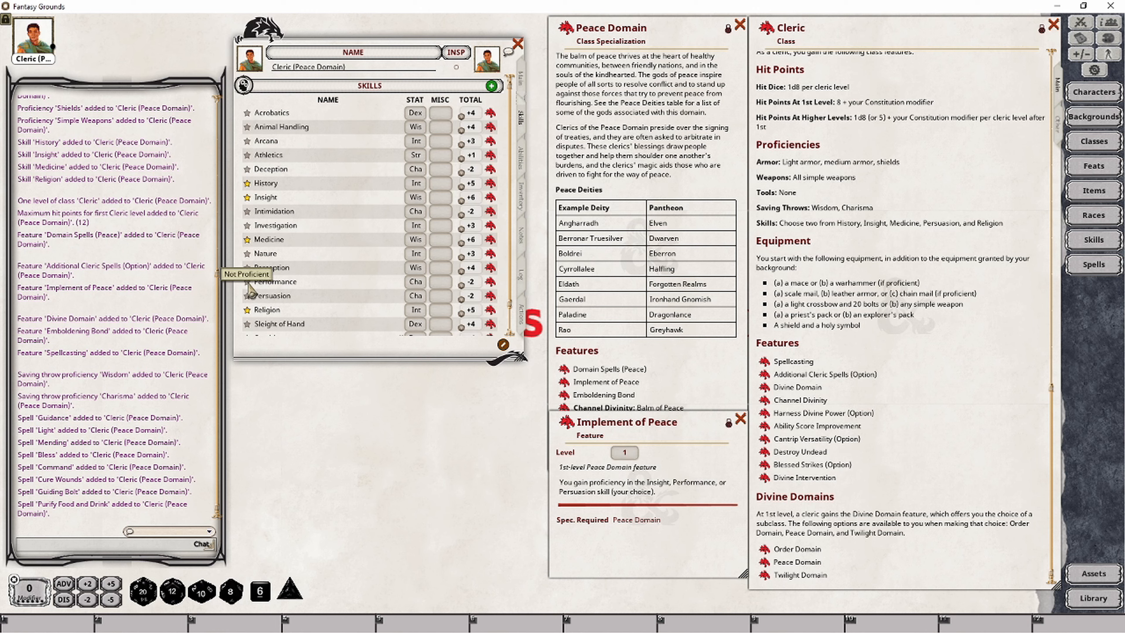
- Mark the cleric as proficient in the Persuasion skill
click(247, 296)
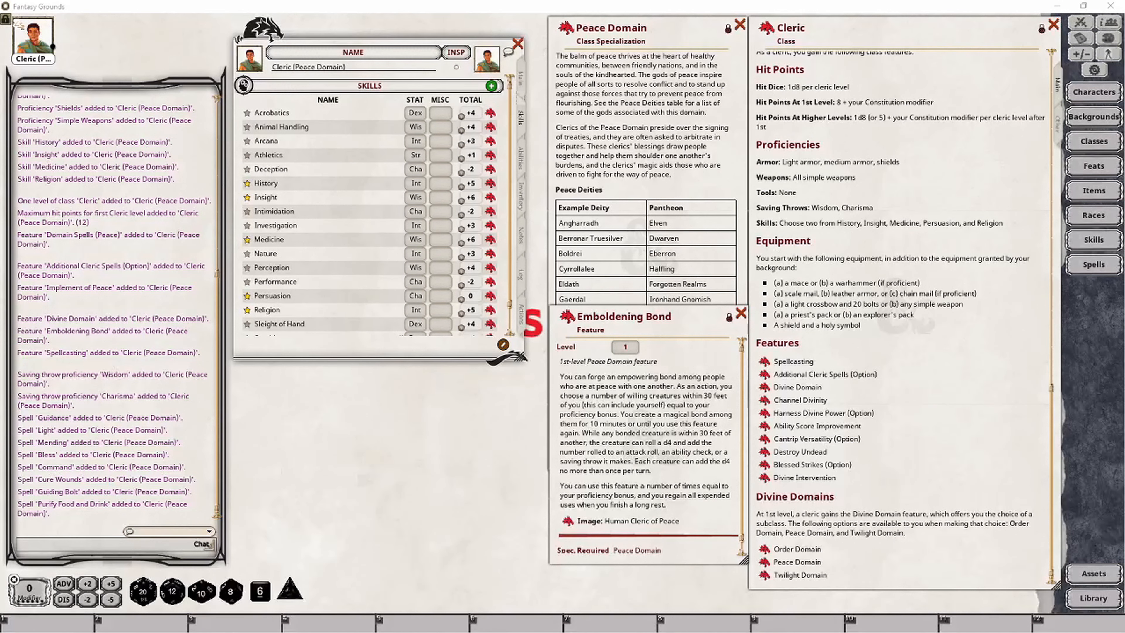
- Add the Emboldening Bond feature to the character's powers and assign it to a group named Peace Domain
click(522, 317)
drag(382, 247, 447, 251)
click(376, 344)
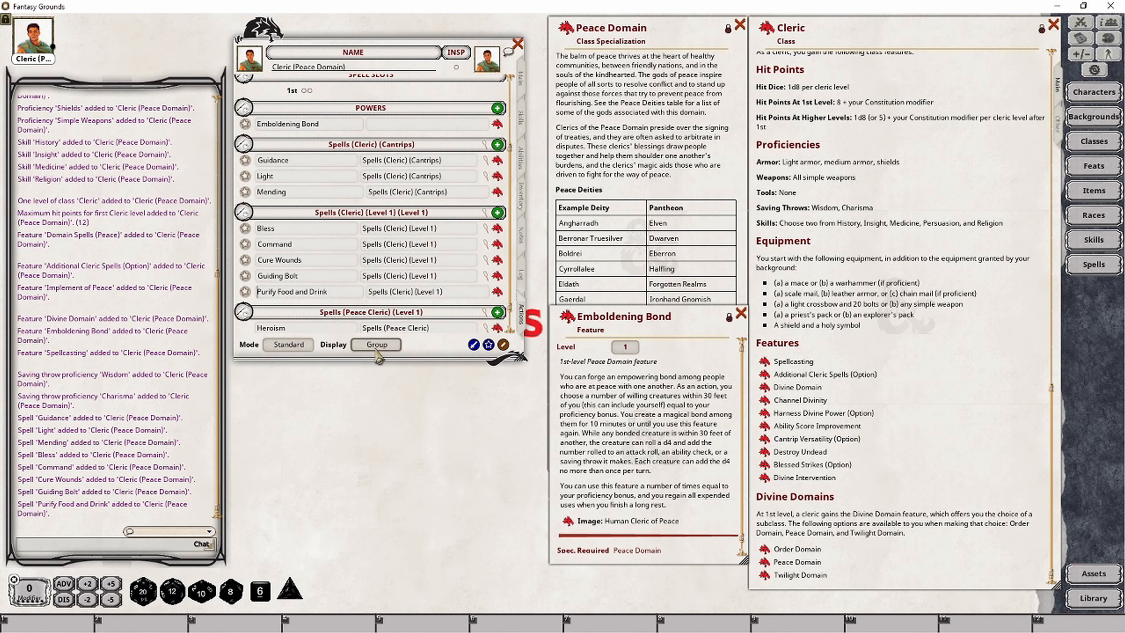
click(396, 128)
text(Peace Domain)
key(Return)
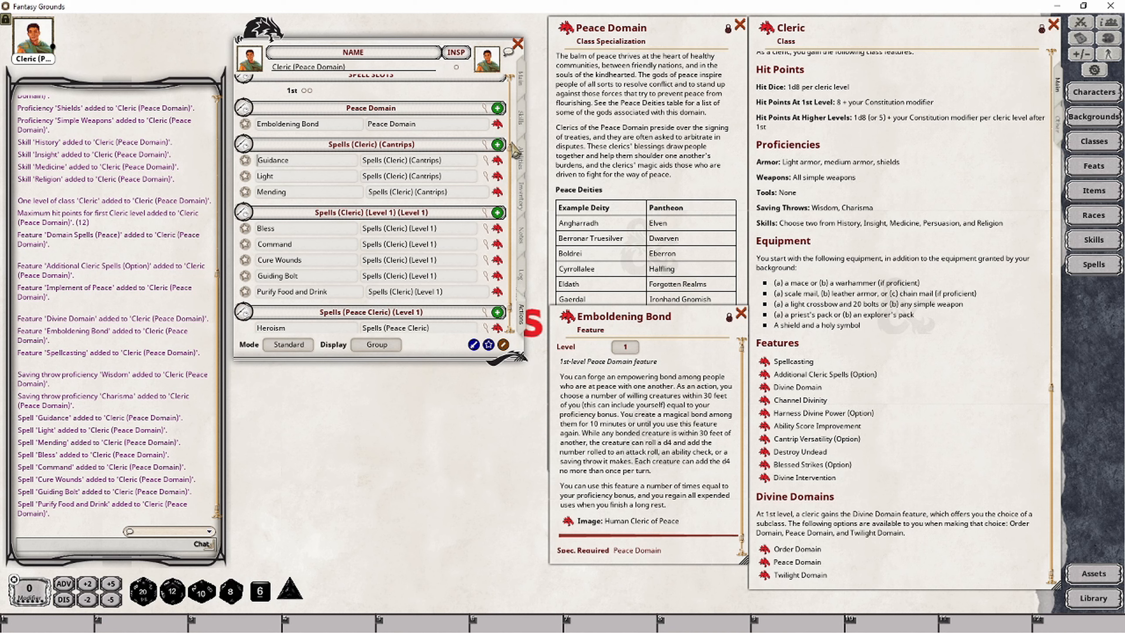
- Add an effect action to the Emboldening Bond power and open its details beneath the character sheet
right_click(446, 126)
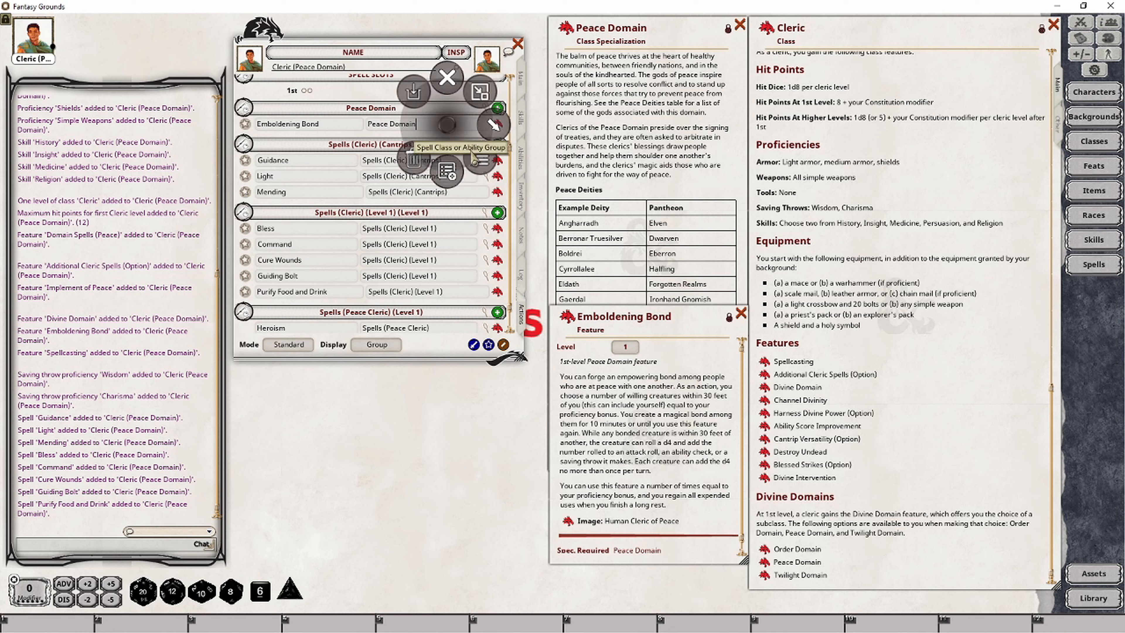
click(474, 156)
click(487, 150)
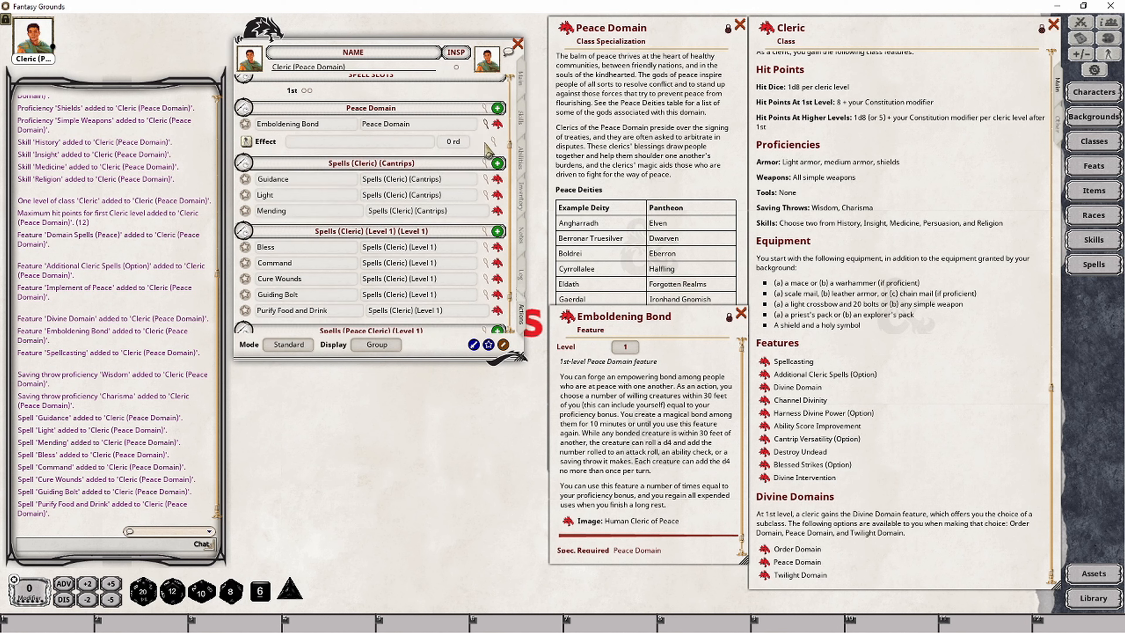
click(494, 142)
drag(566, 263, 438, 400)
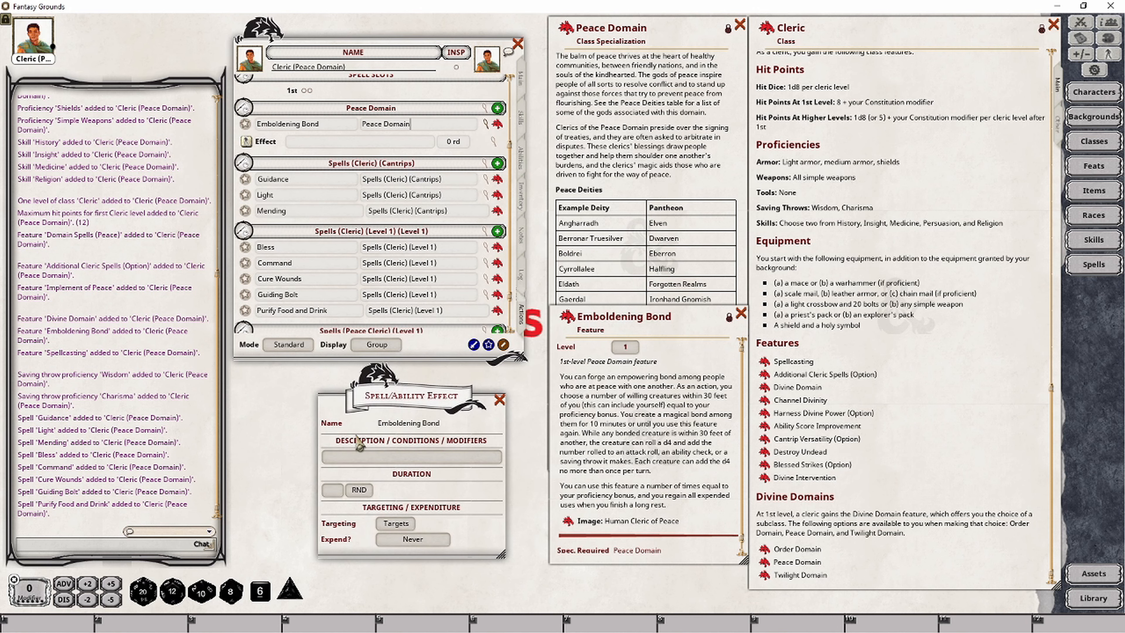
- Set the effect's description to "Emboldening Bond; ATK: 1d4; SAVE: 1d4; CHECK: 1d4"
click(362, 460)
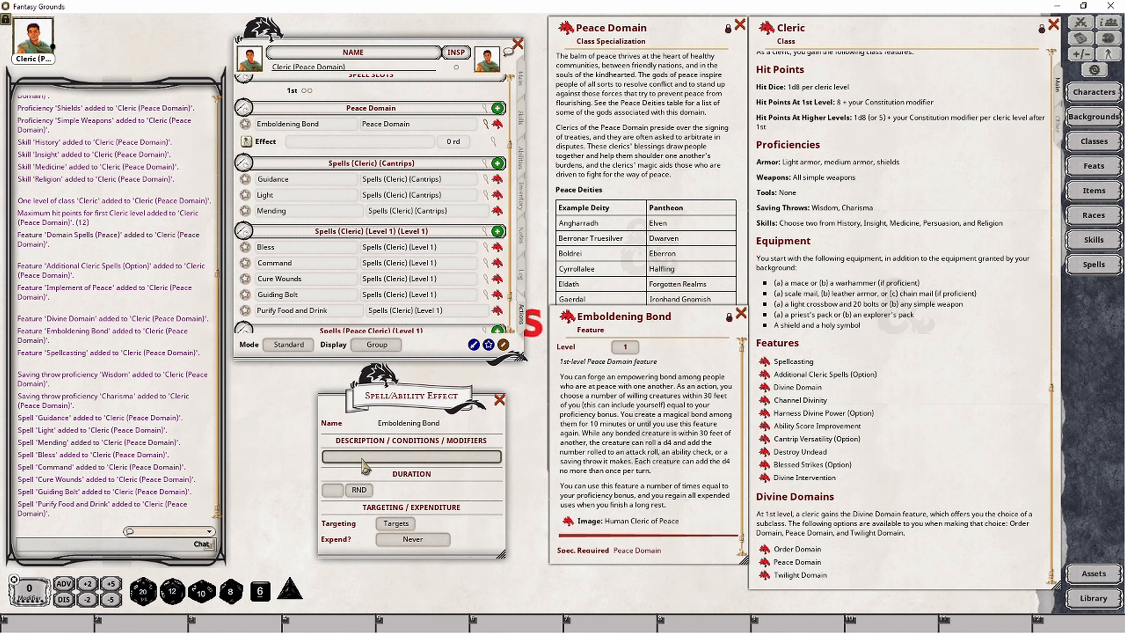
text(Emboldening)
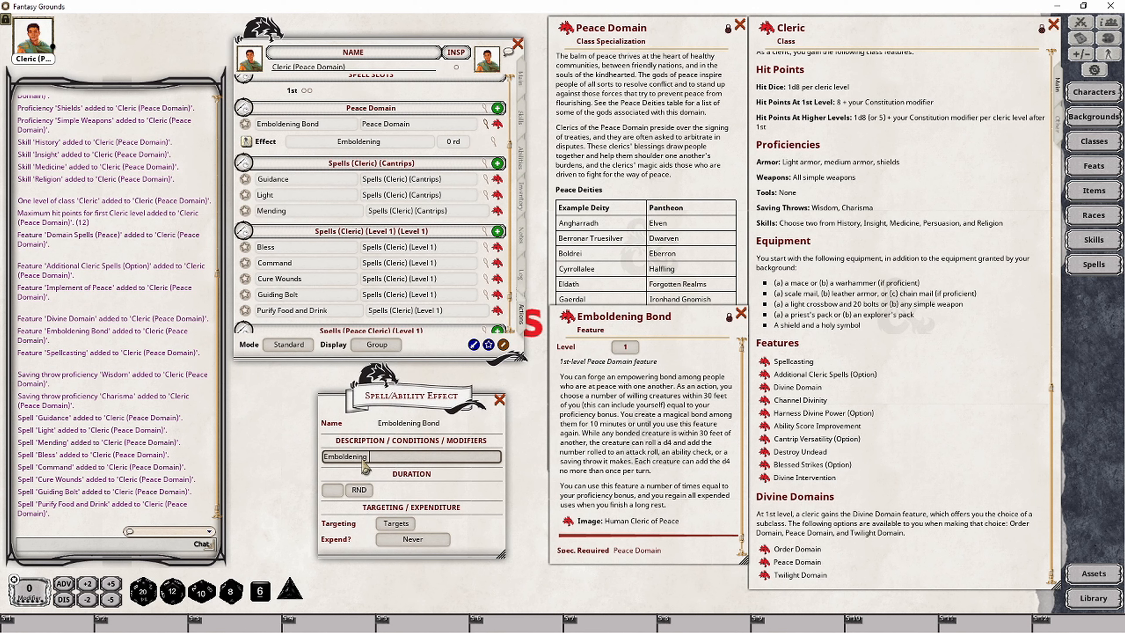
text( Bond;)
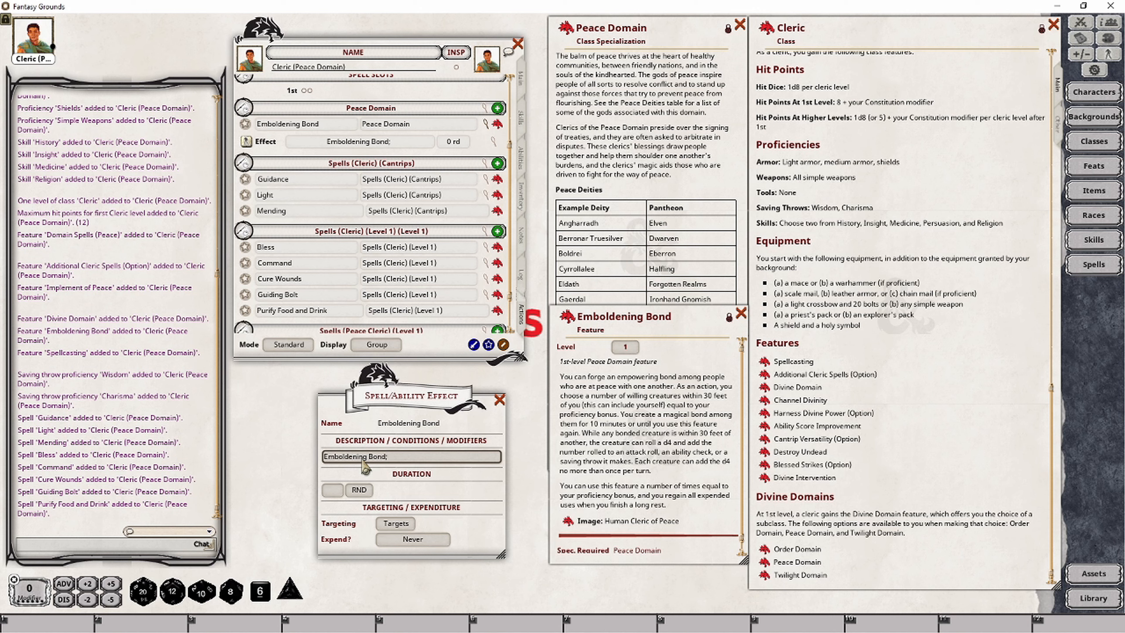
text(ATK: 1d4;)
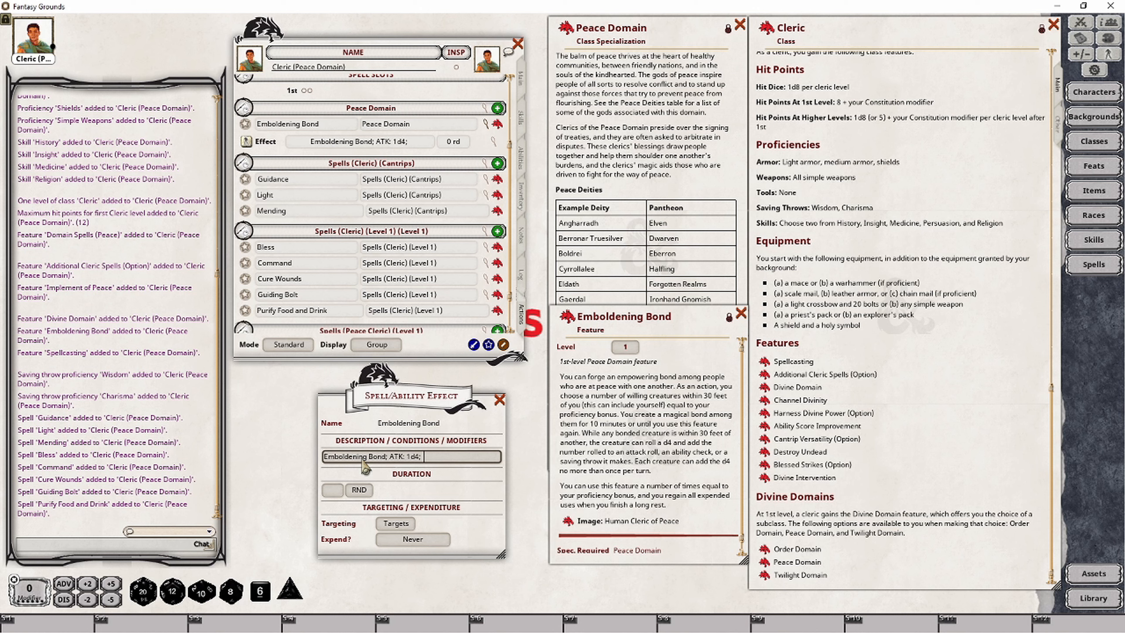
text( SAVE: 1d5)
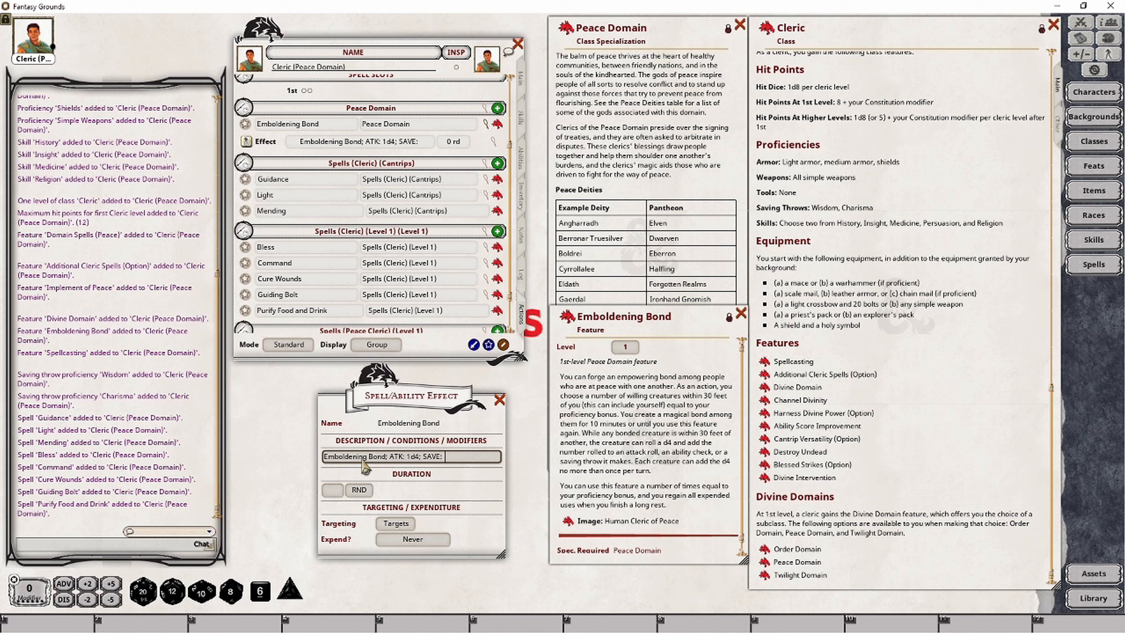
key(BackSpace)
text(4)
text(; CJE)
key(BackSpace)
key(BackSpace)
text(HECK)
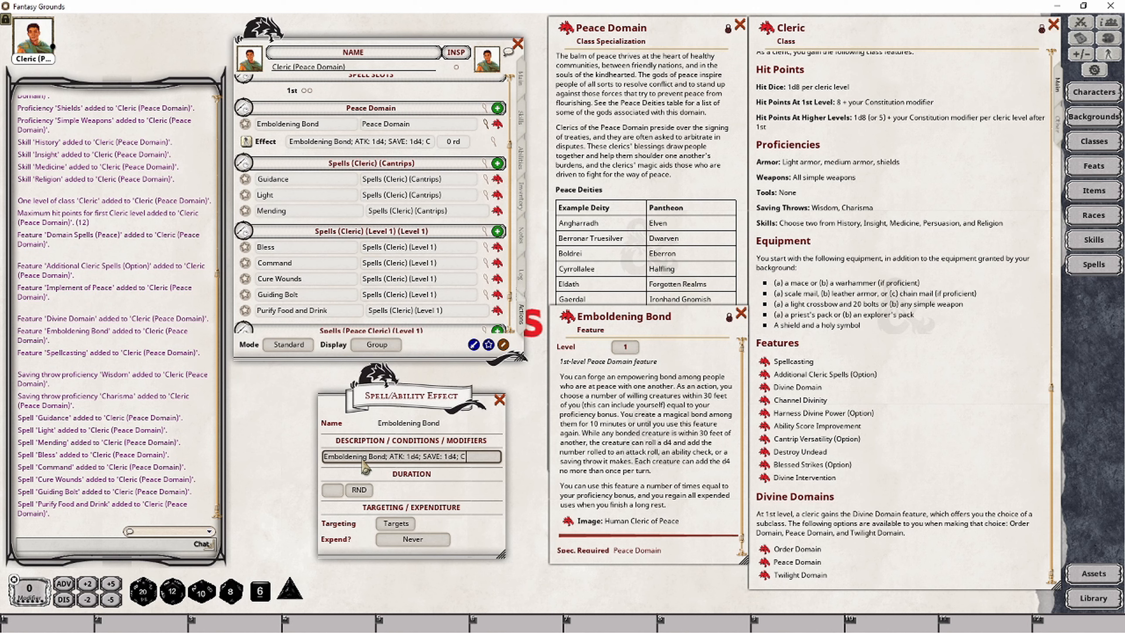
text(: 1d4)
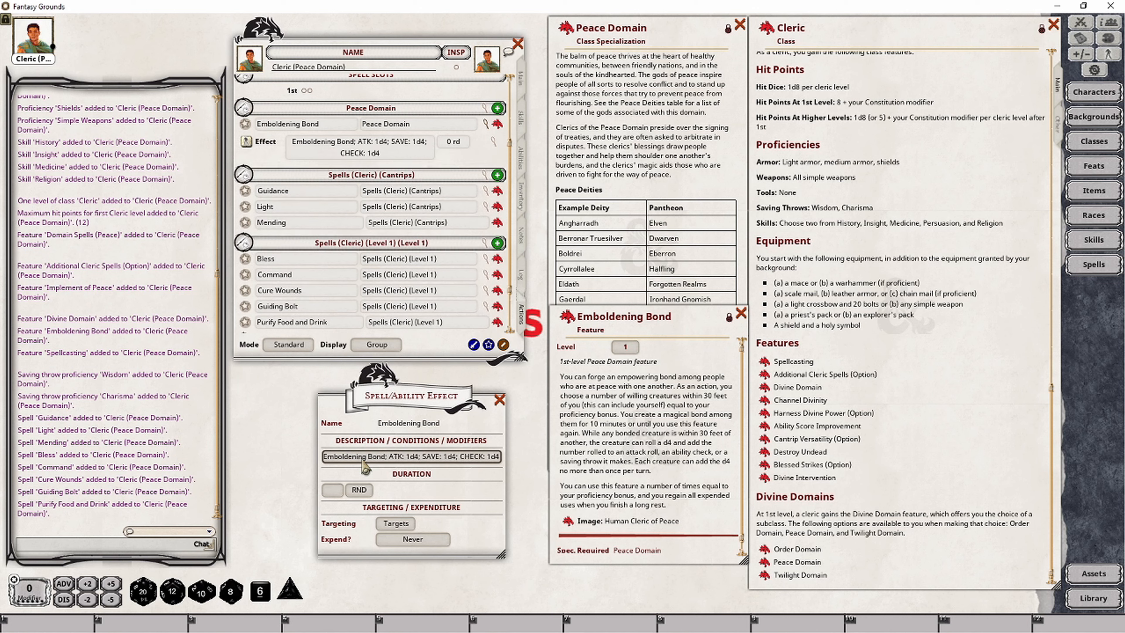
- Set the Emboldening Bond effect's duration to 10 minutes and close its details
click(333, 490)
text(10)
click(360, 490)
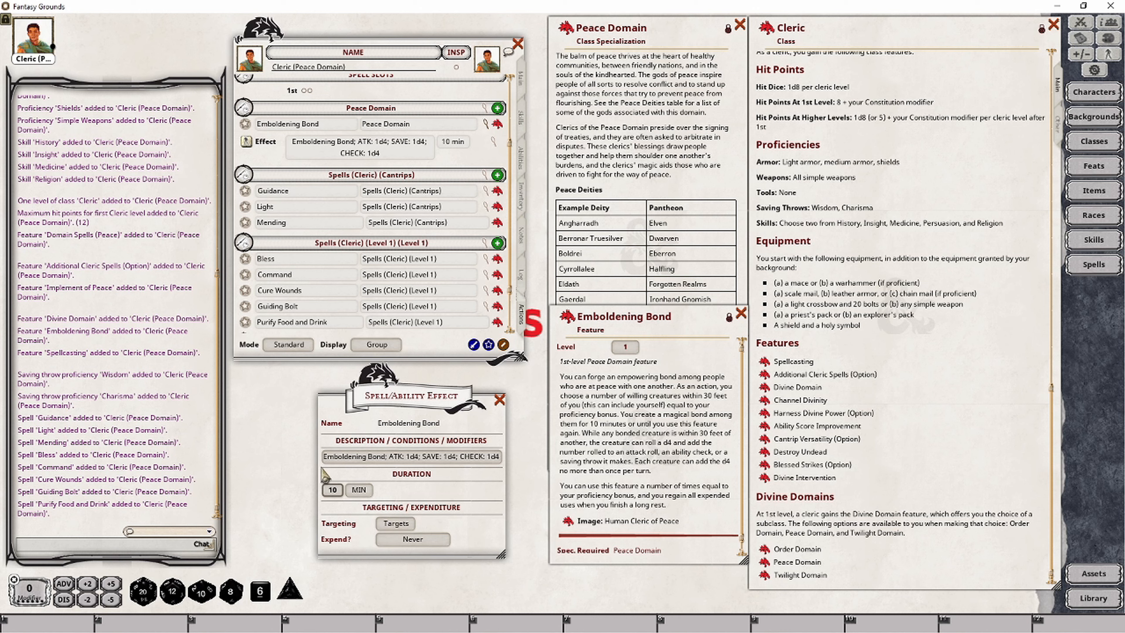
click(500, 400)
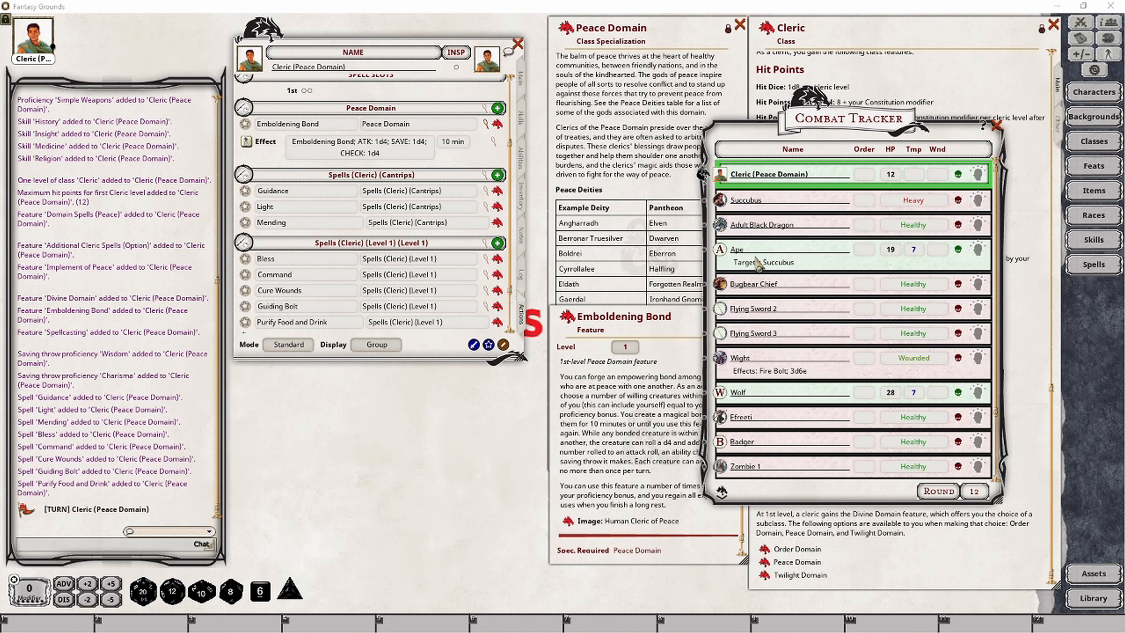
- Apply the Emboldening Bond effect to the Ape and to the Peace Domain cleric in the Combat Tracker
drag(247, 142, 729, 259)
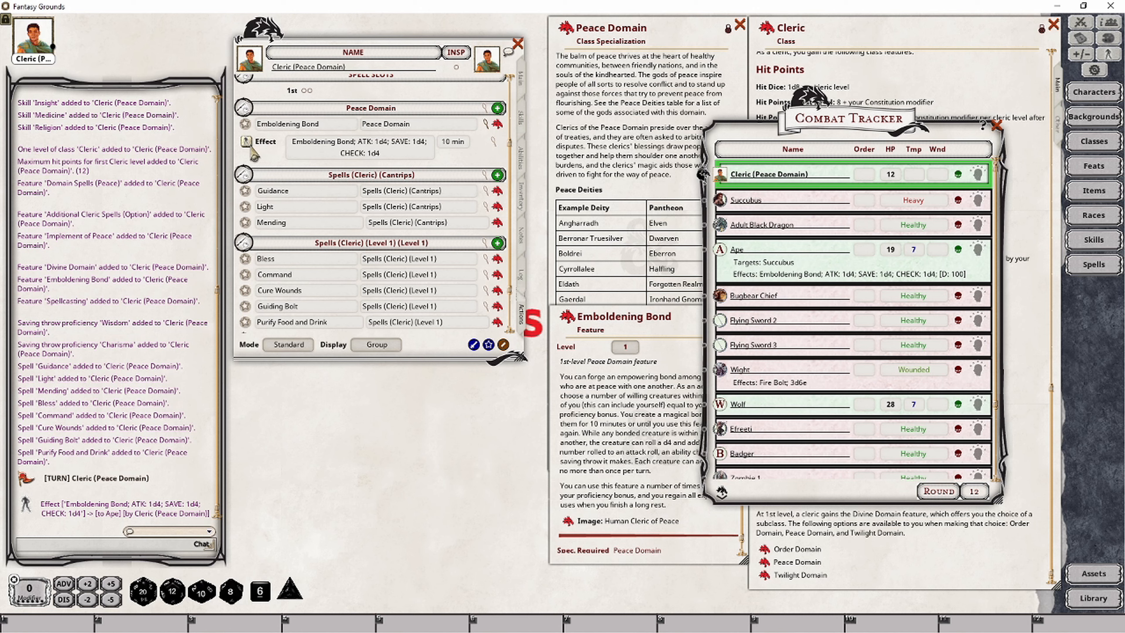
drag(246, 142, 743, 177)
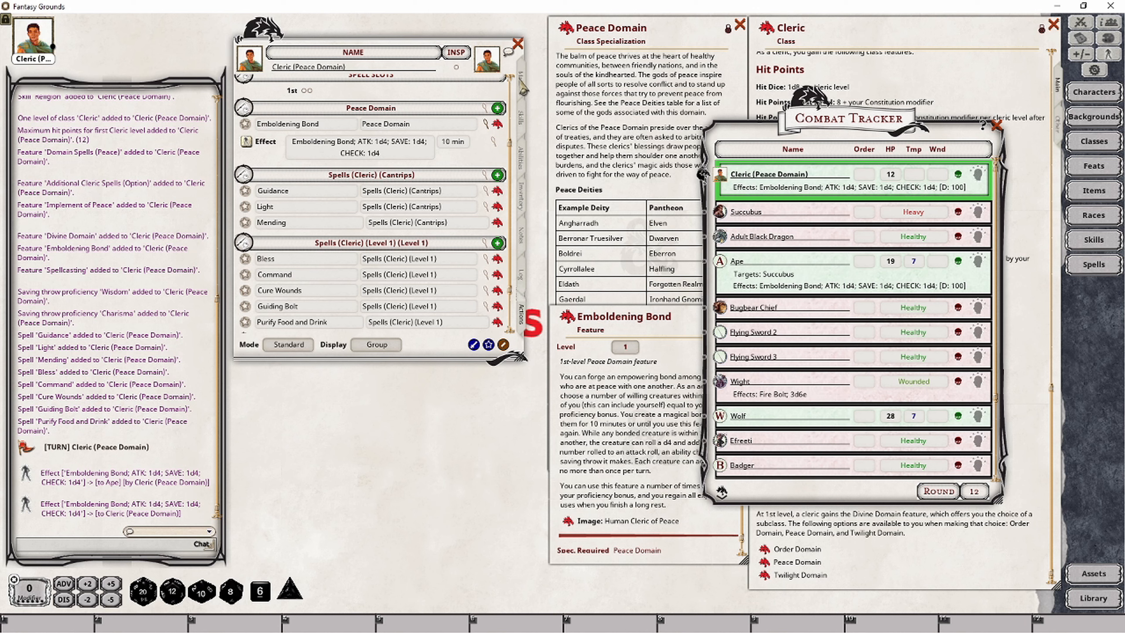
- Test the effect by rolling the cleric's Animal Handling check and Strength saving throw
click(524, 125)
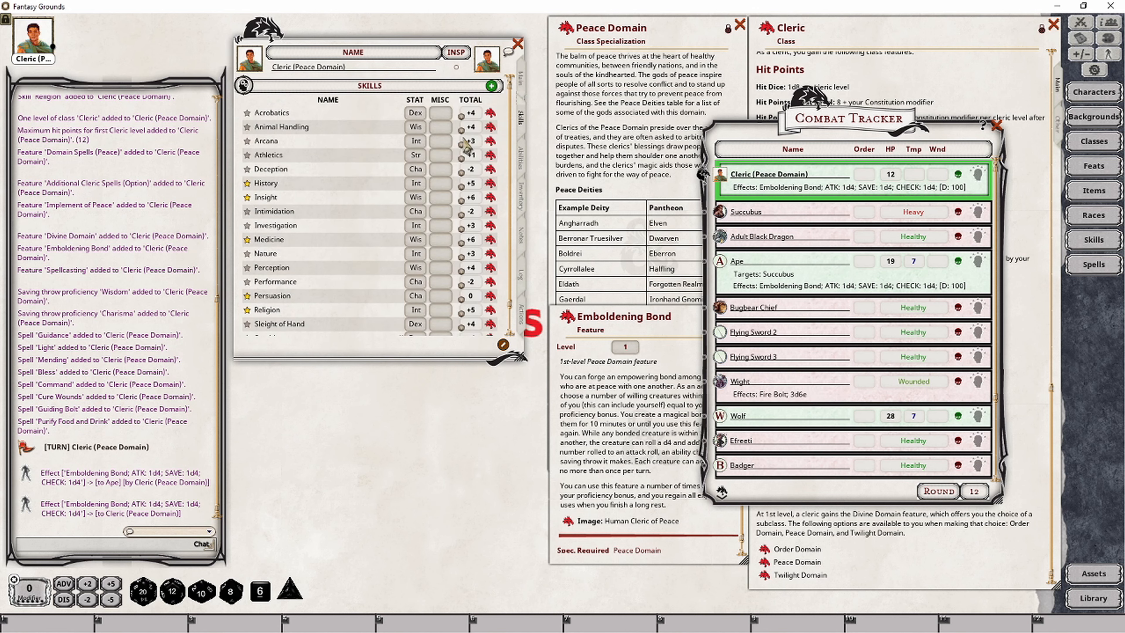
drag(463, 141, 72, 225)
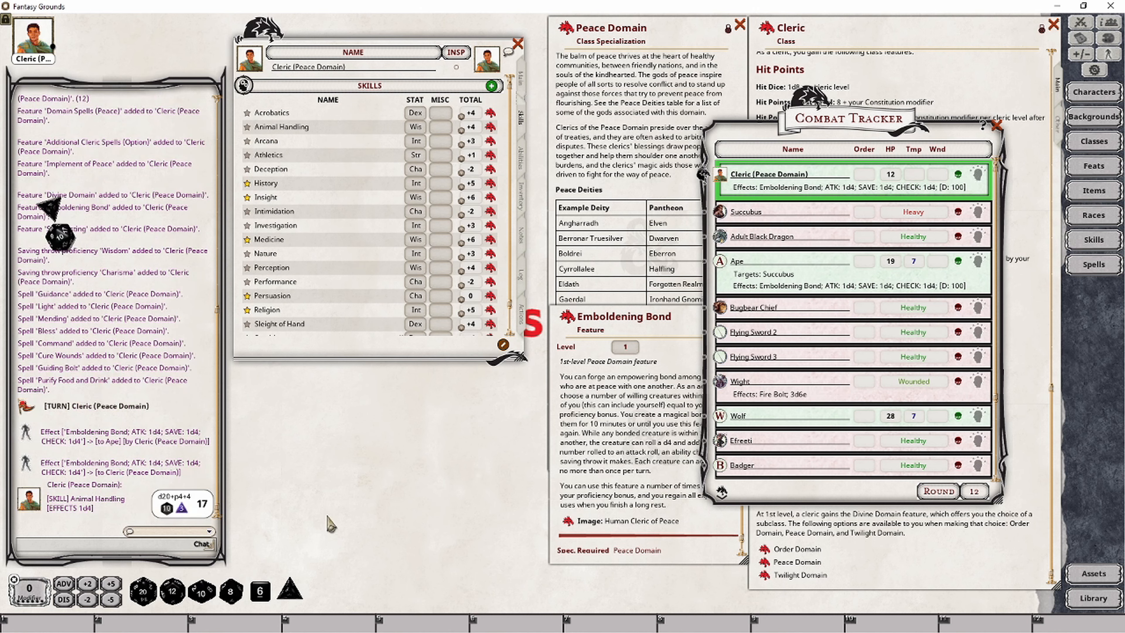
click(527, 86)
drag(476, 178, 125, 192)
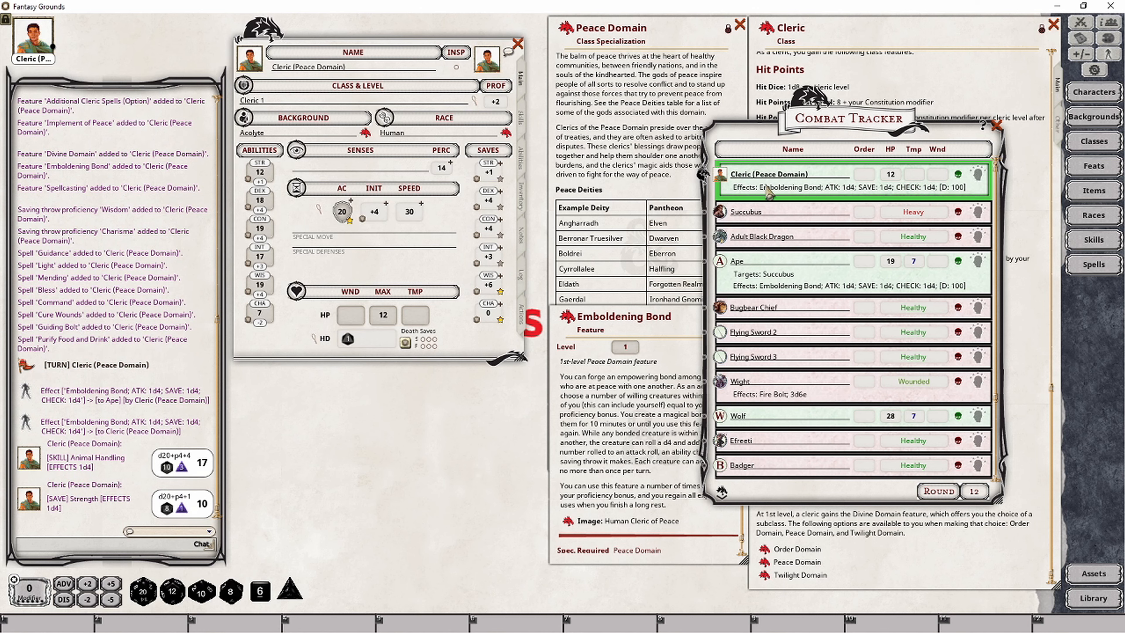
- Target the Succubus with the cleric and roll a Shortbow attack
ctrl+click(721, 214)
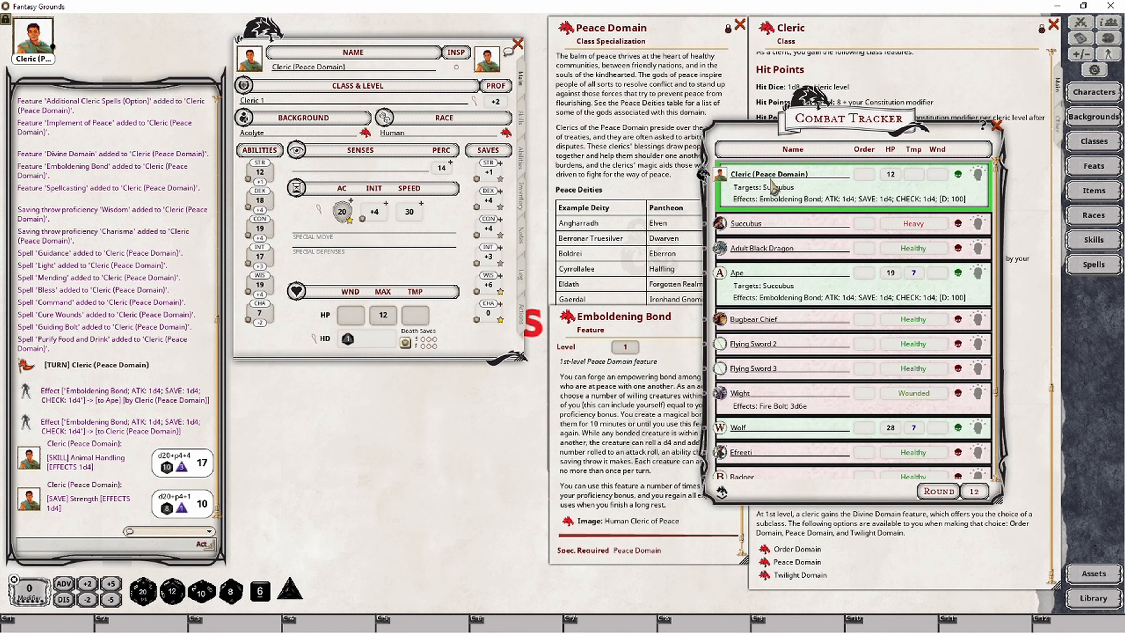
click(522, 318)
scroll(396, 262, up, 3)
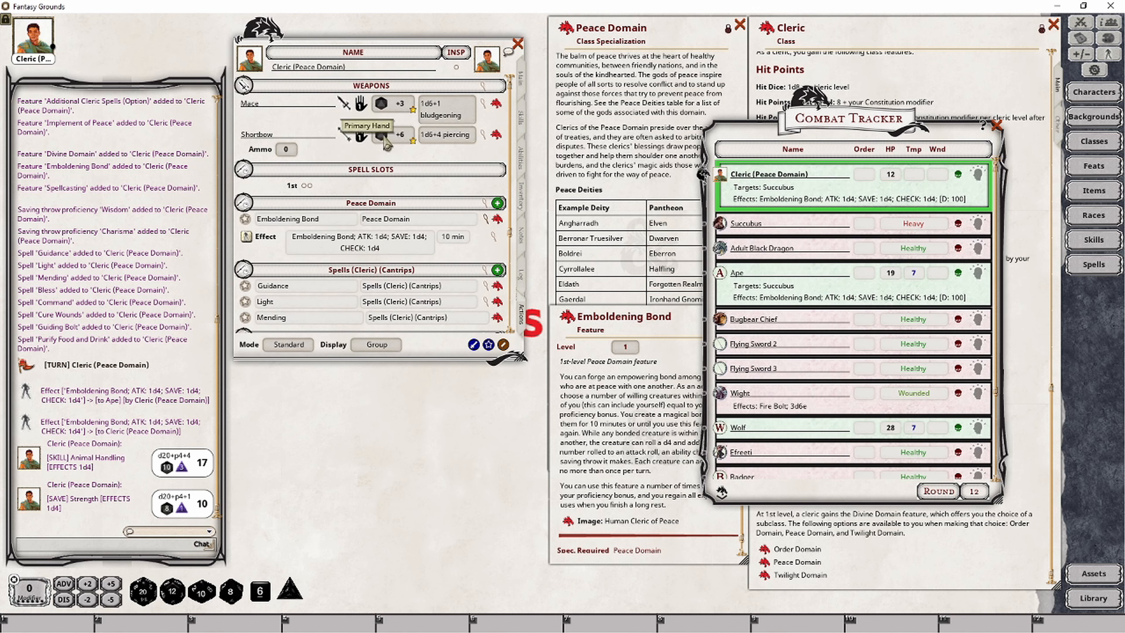
double_click(401, 135)
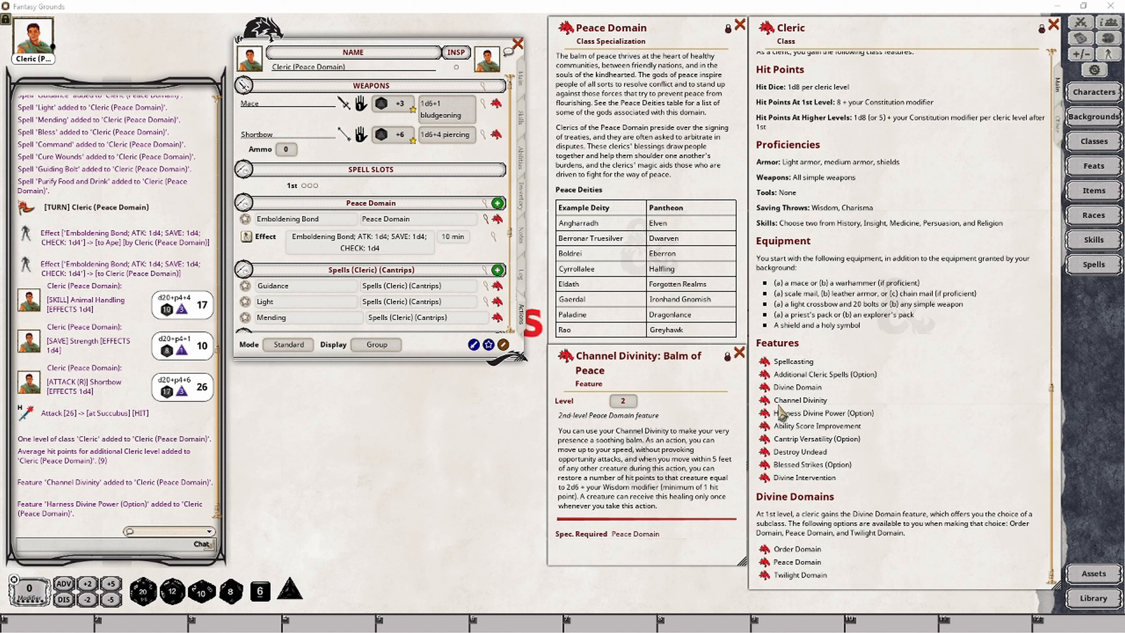
- Add the Channel Divinity feature to the character's powers and assign it to a group named Channel Divinity
drag(766, 412, 432, 241)
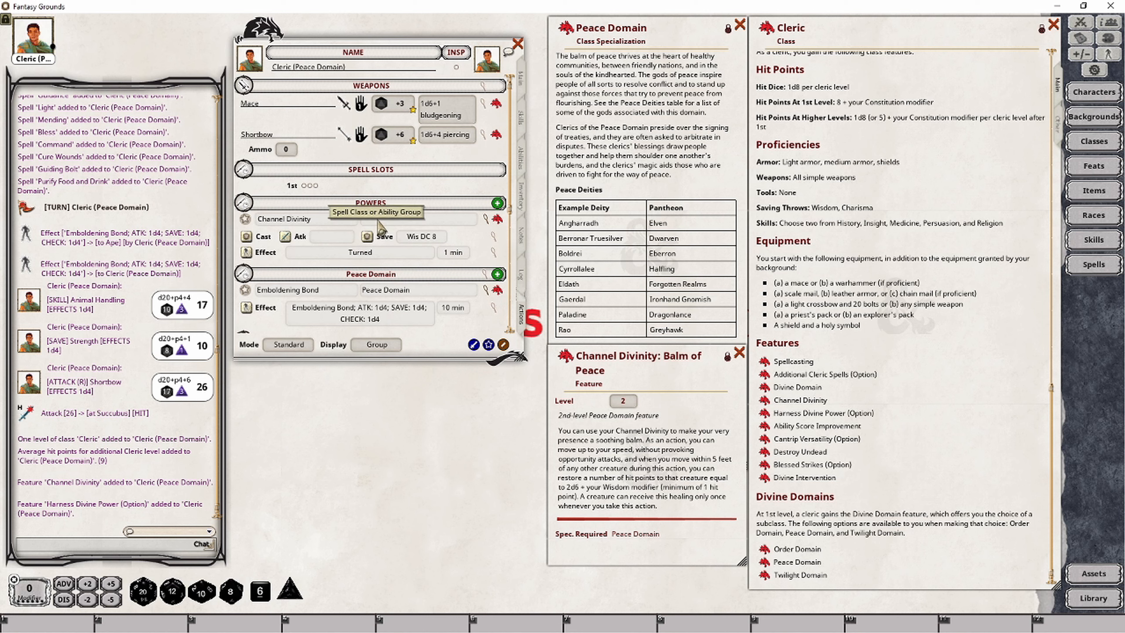
click(398, 218)
text(Channel Di)
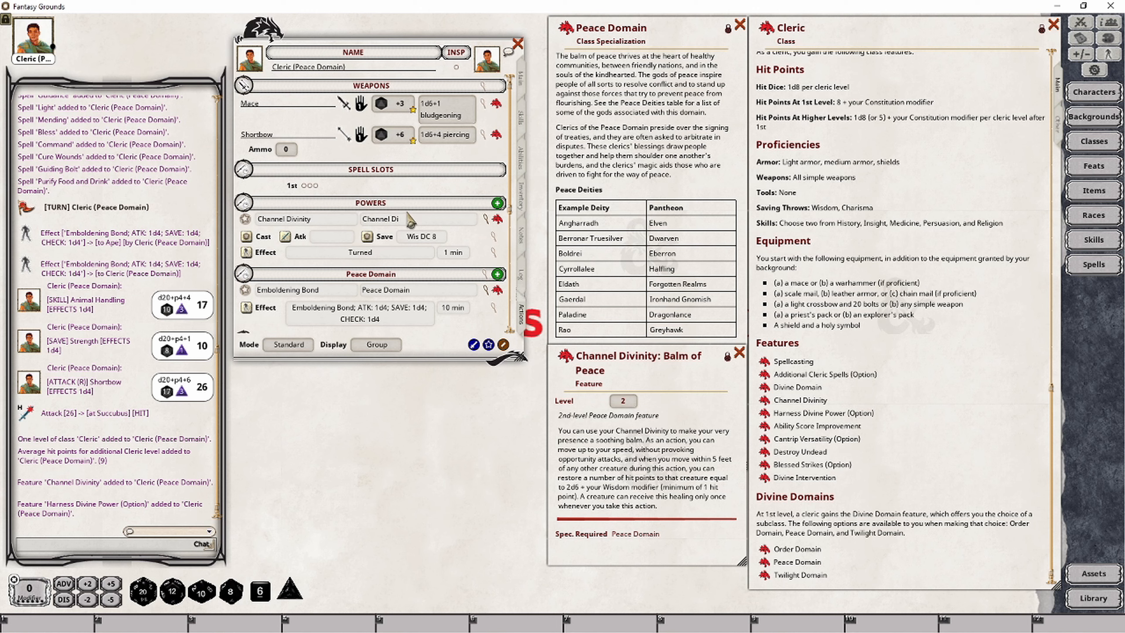
text(vinity)
- Add Channel Divinity: Balm of Peace to the powers and assign it to the Channel Divinity group
drag(567, 361, 358, 255)
key(ctrl+c)
click(400, 218)
key(ctrl+v)
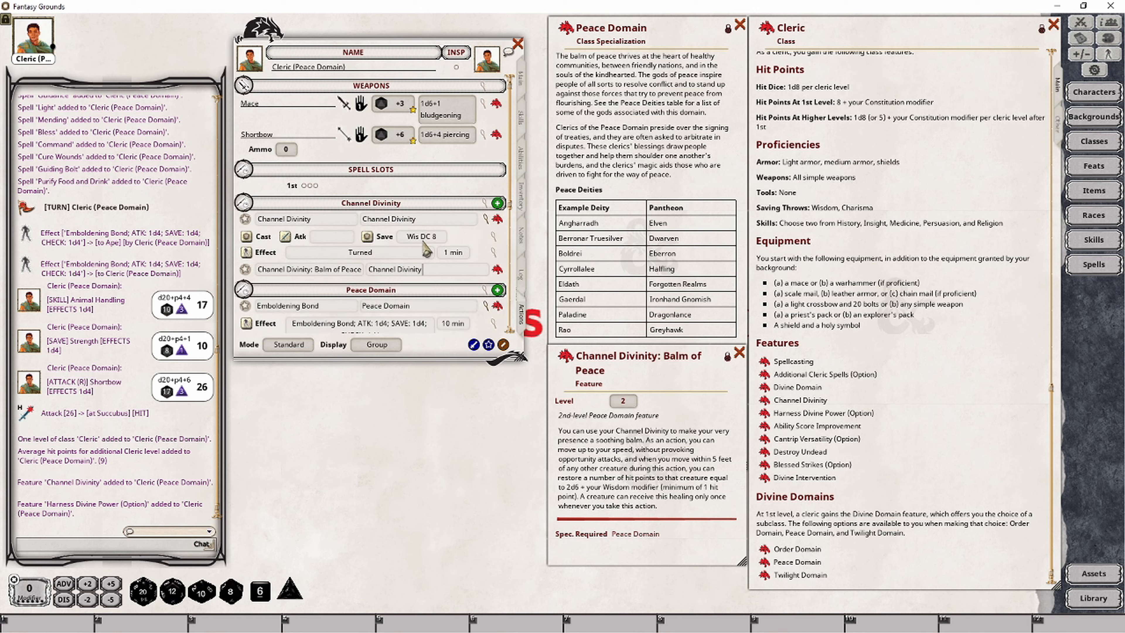
- Rename the basic Channel Divinity power as "Channel Divinity: Turn Undead"
click(332, 221)
text(: Turn Undead)
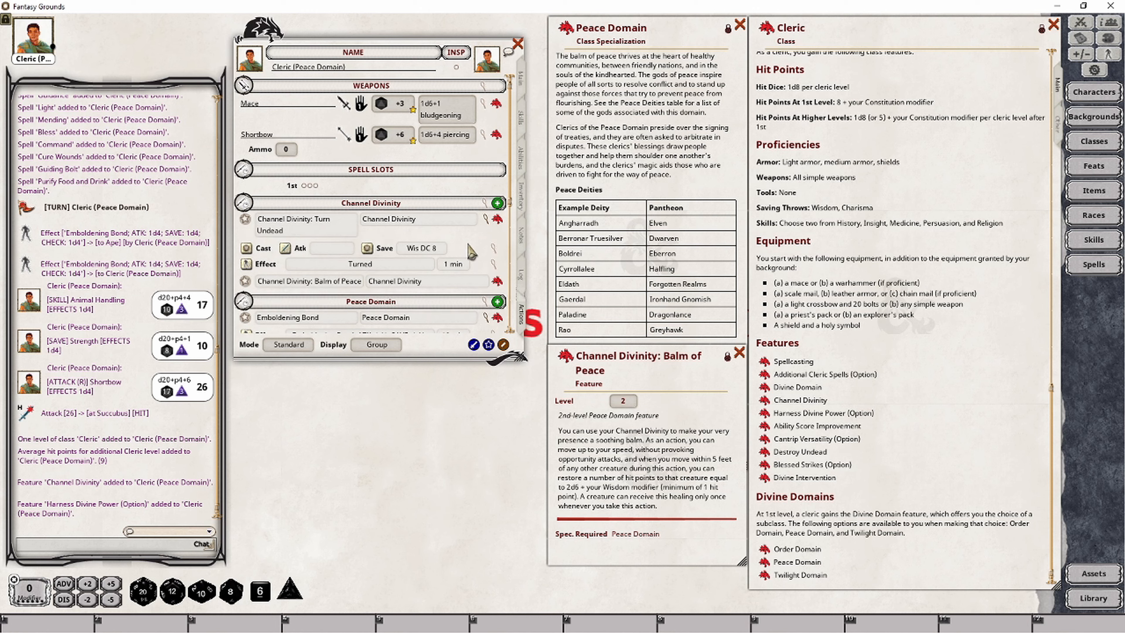
- Configure the Channel Divinity power group with 1 use and an ability giving save DC 14, and close its settings
click(486, 204)
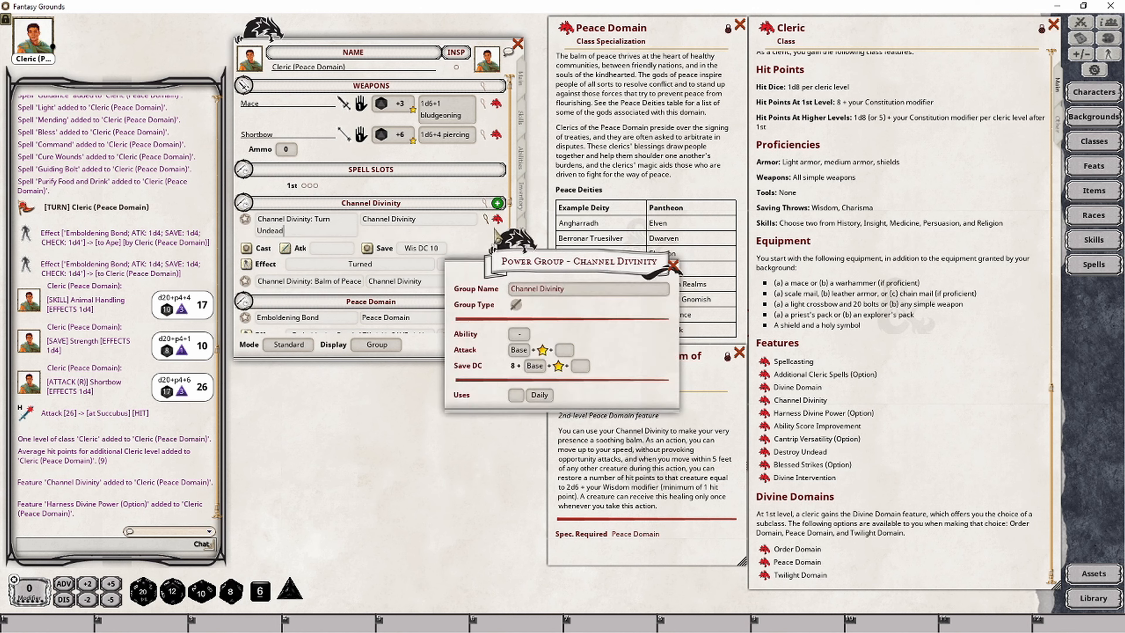
drag(540, 257, 391, 386)
click(371, 520)
text(1)
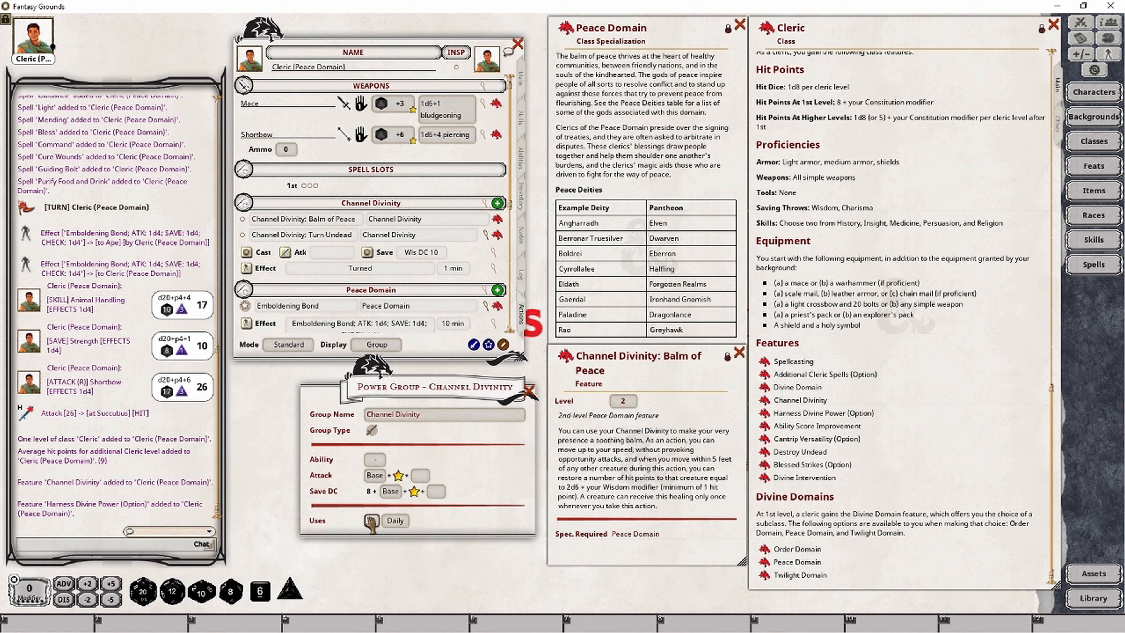
click(375, 459)
click(375, 459)
click(391, 491)
click(390, 491)
click(530, 390)
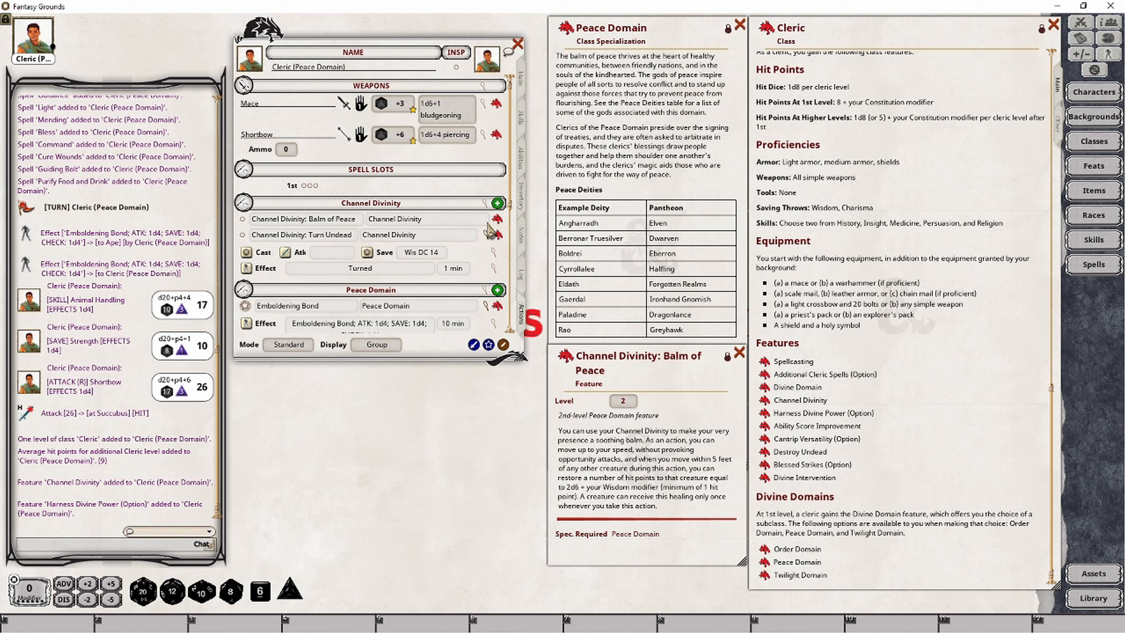
- Add a heal action to Channel Divinity: Balm of Peace and open its details beneath the character sheet
right_click(518, 220)
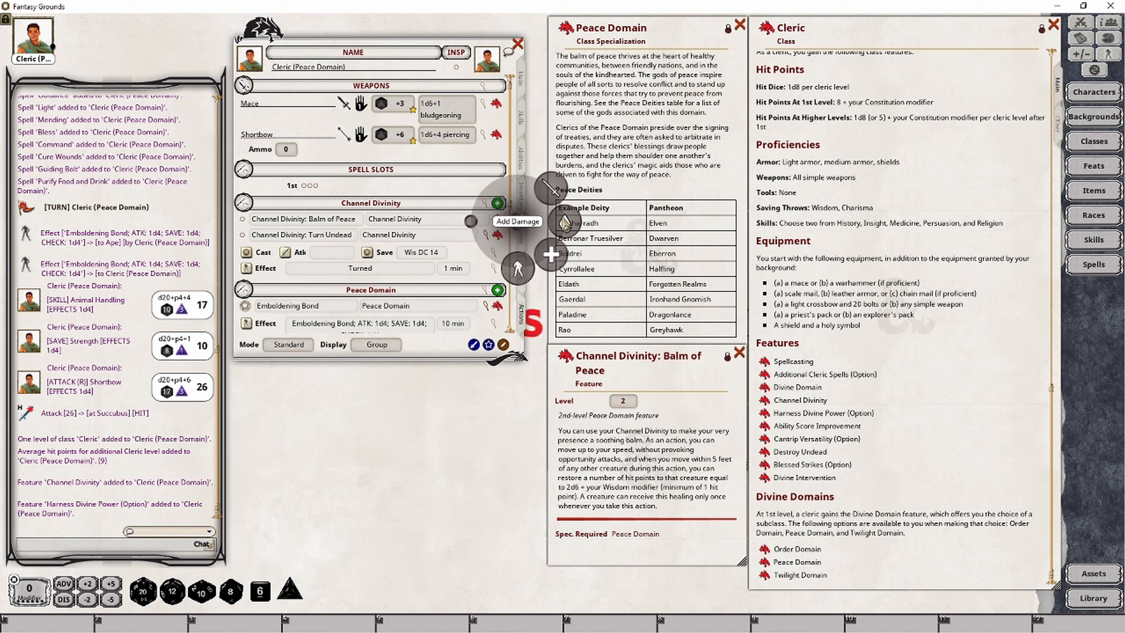
click(546, 224)
click(493, 237)
drag(567, 266, 436, 401)
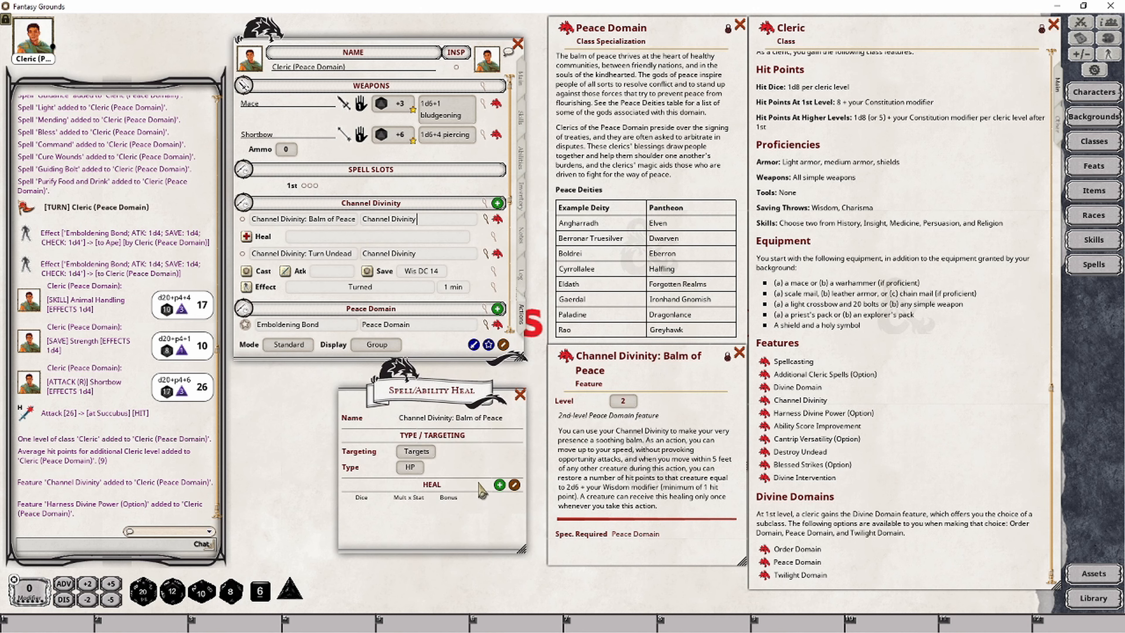
- Set Balm of Peace's healing to 2d6 plus the Wisdom modifier and close the heal details
click(500, 485)
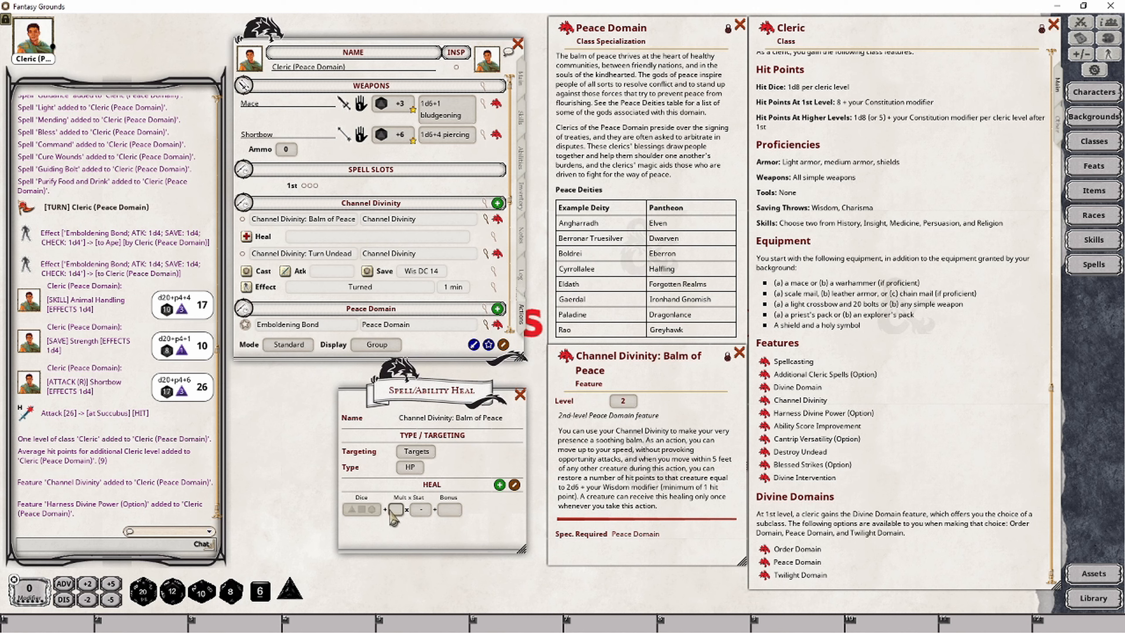
mouse_move(265, 603)
mouse_down()
mouse_move(274, 523)
mouse_move(365, 512)
mouse_up()
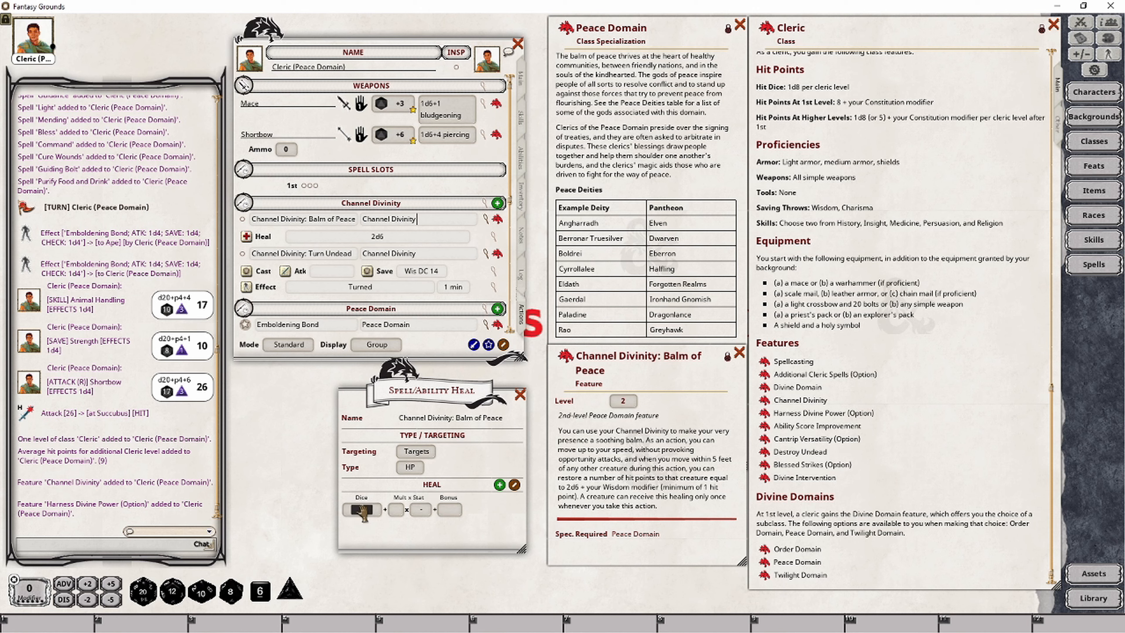
click(421, 511)
click(522, 396)
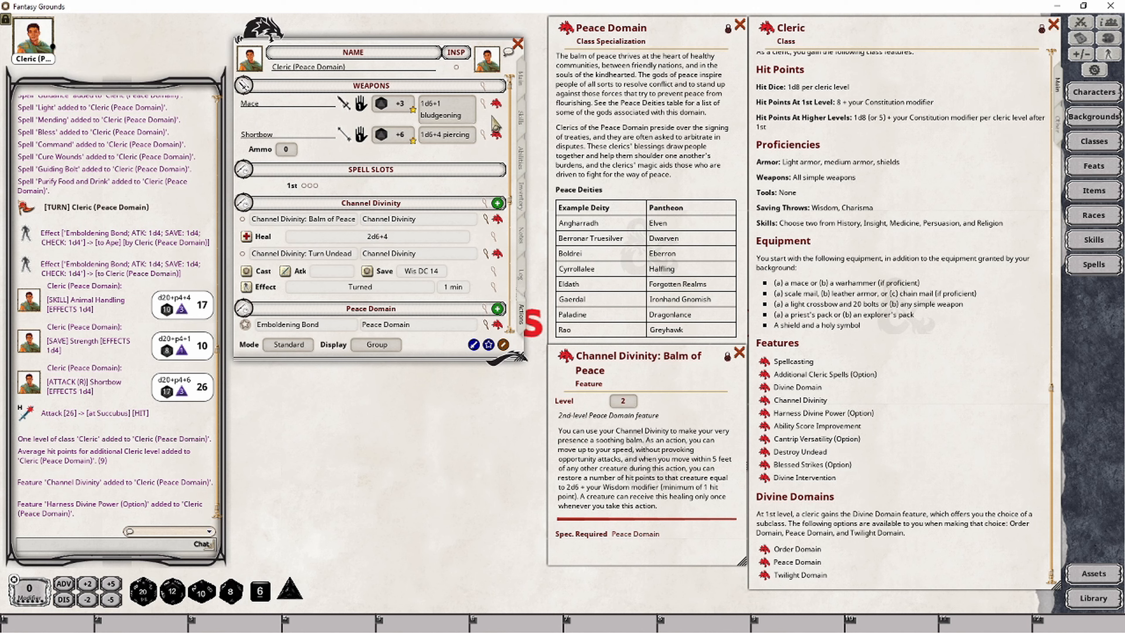
- Open the combat tracker and apply Balm of Peace's healing to the Ape
click(521, 78)
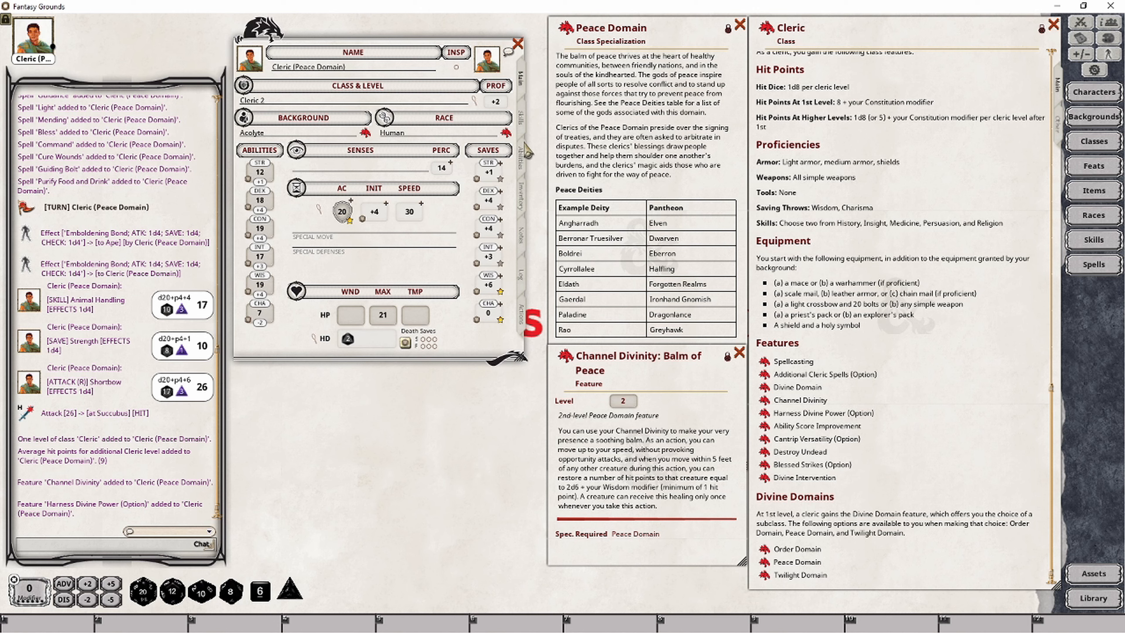
click(522, 320)
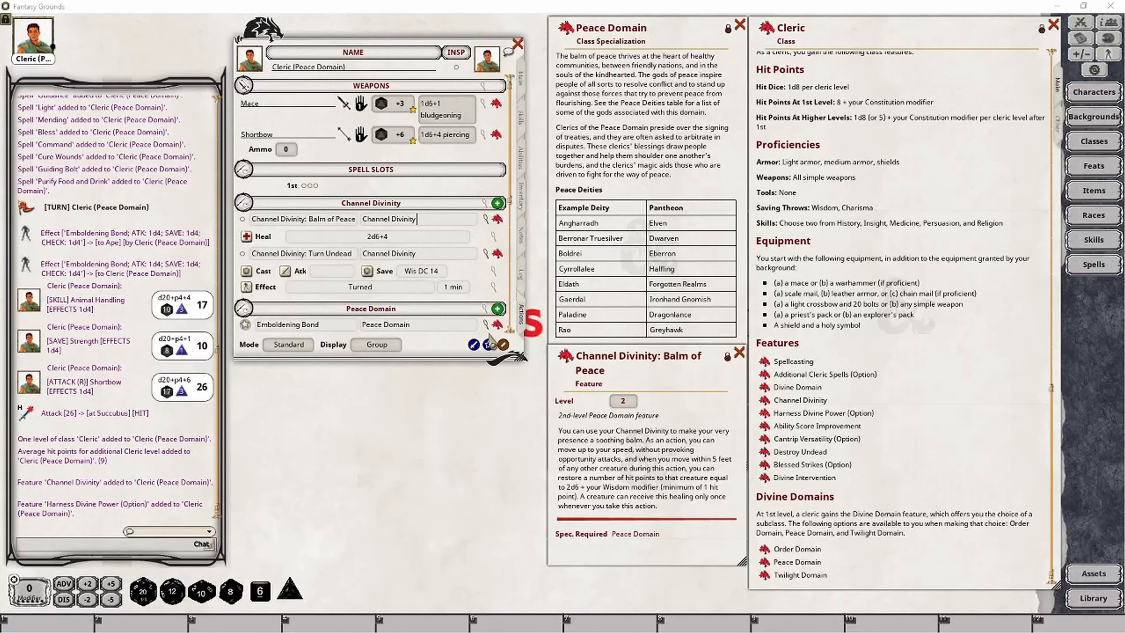
click(1082, 23)
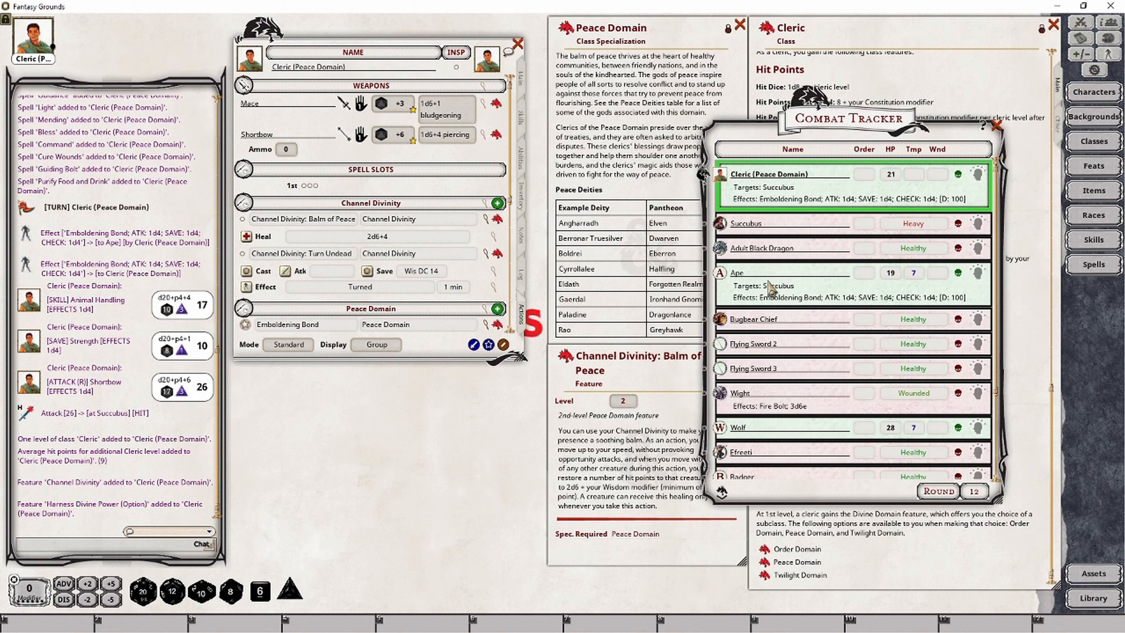
mouse_move(246, 237)
mouse_down()
mouse_move(379, 312)
mouse_move(752, 268)
mouse_move(724, 271)
mouse_up()
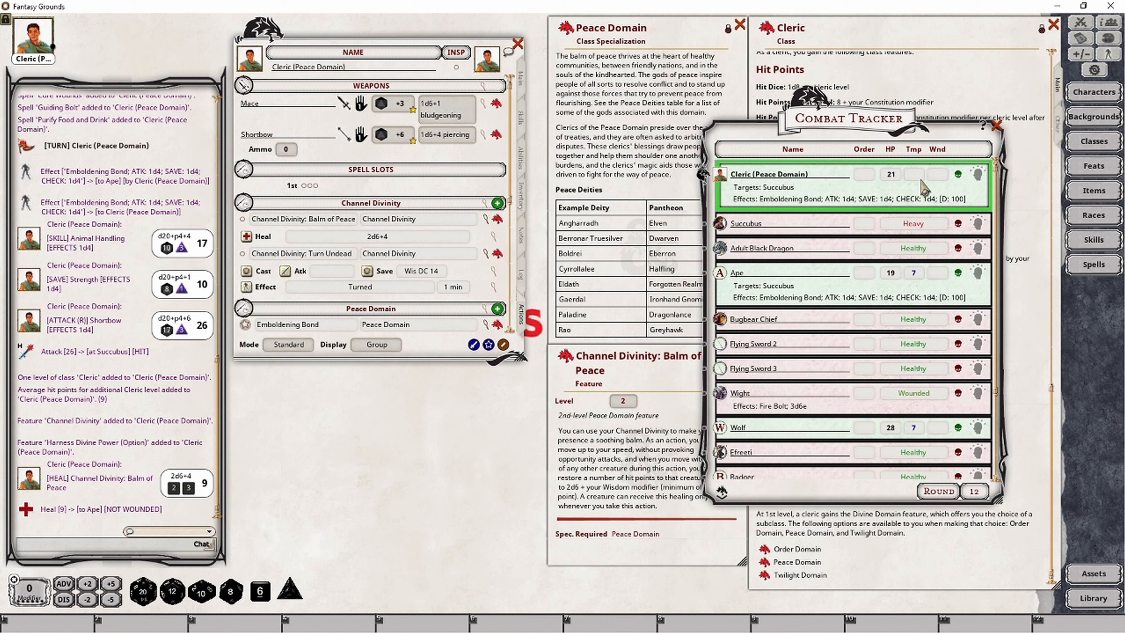
- Target the Ape and Wolf instead of the Succubus, apply Balm of Peace's healing to both, and close the combat tracker
ctrl+click(721, 223)
ctrl+click(721, 263)
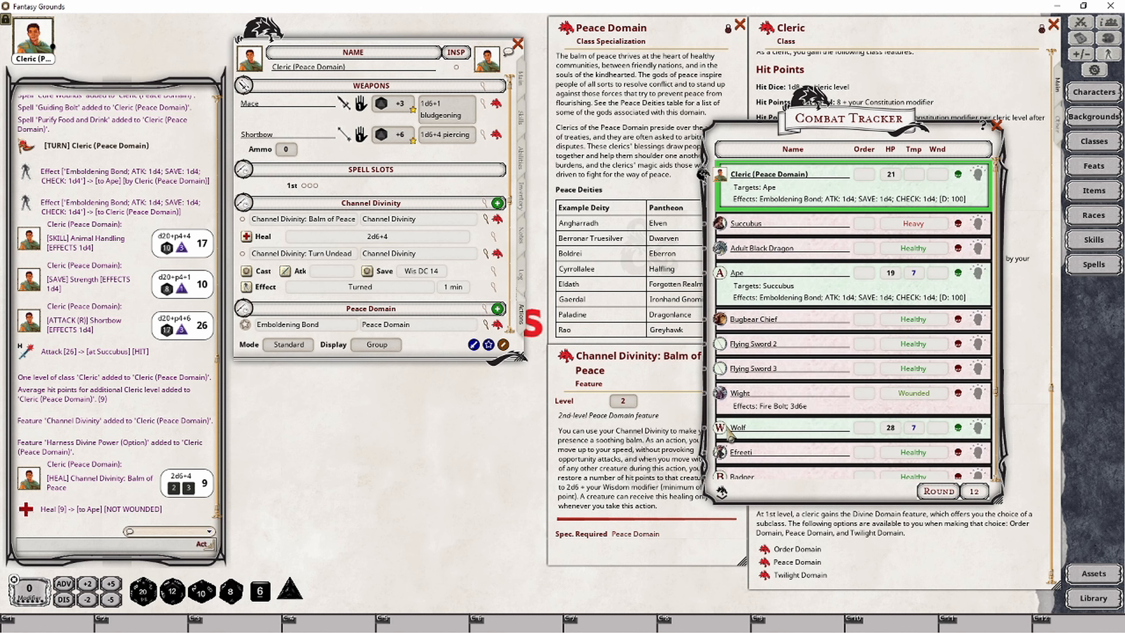
double_click(246, 237)
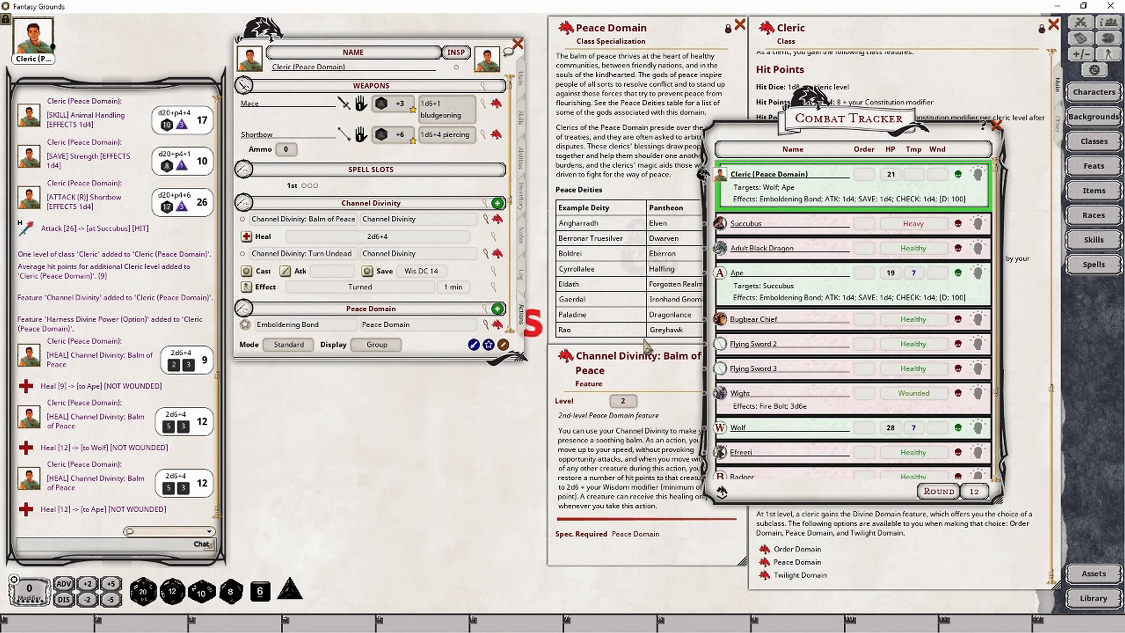
click(997, 126)
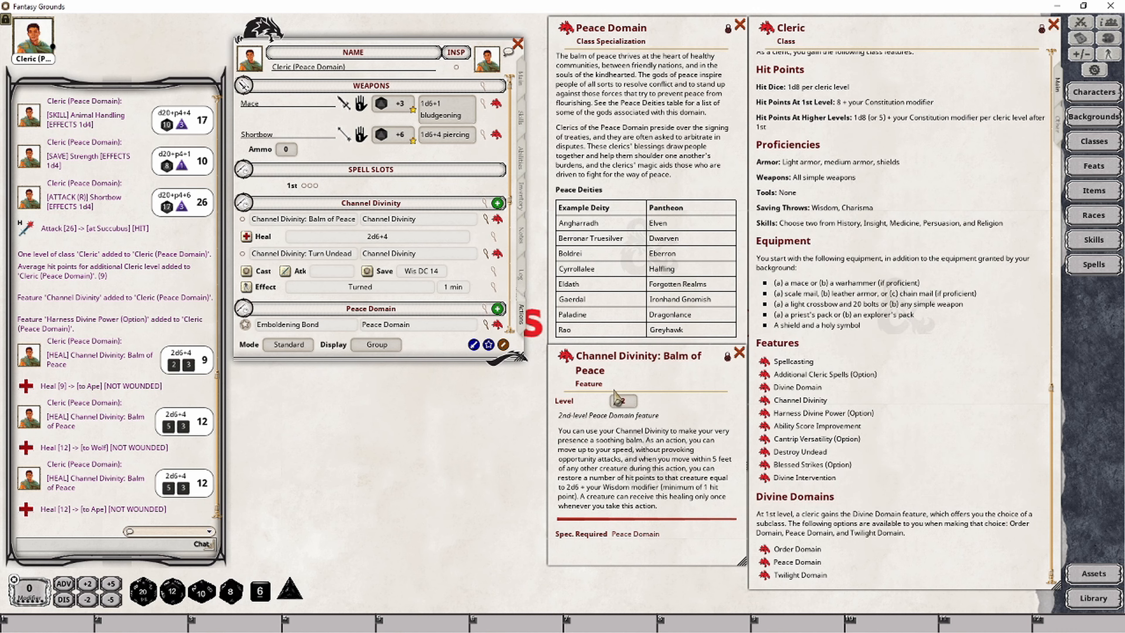
- Spend the Channel Divinity use on Balm of Peace and restore it through Turn Undead
click(243, 219)
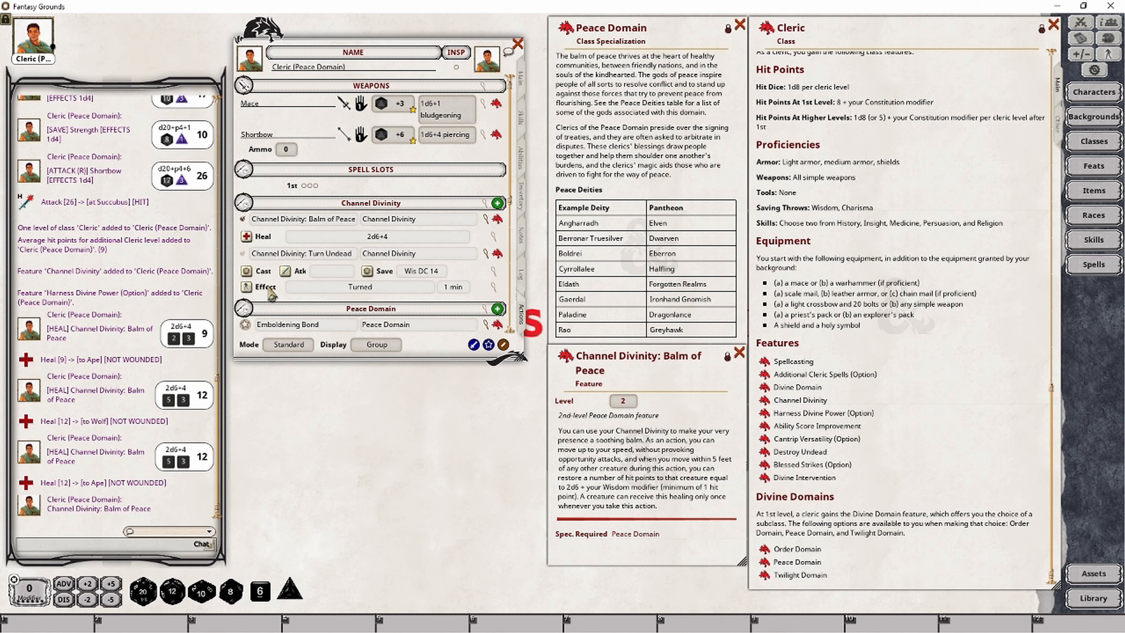
click(243, 253)
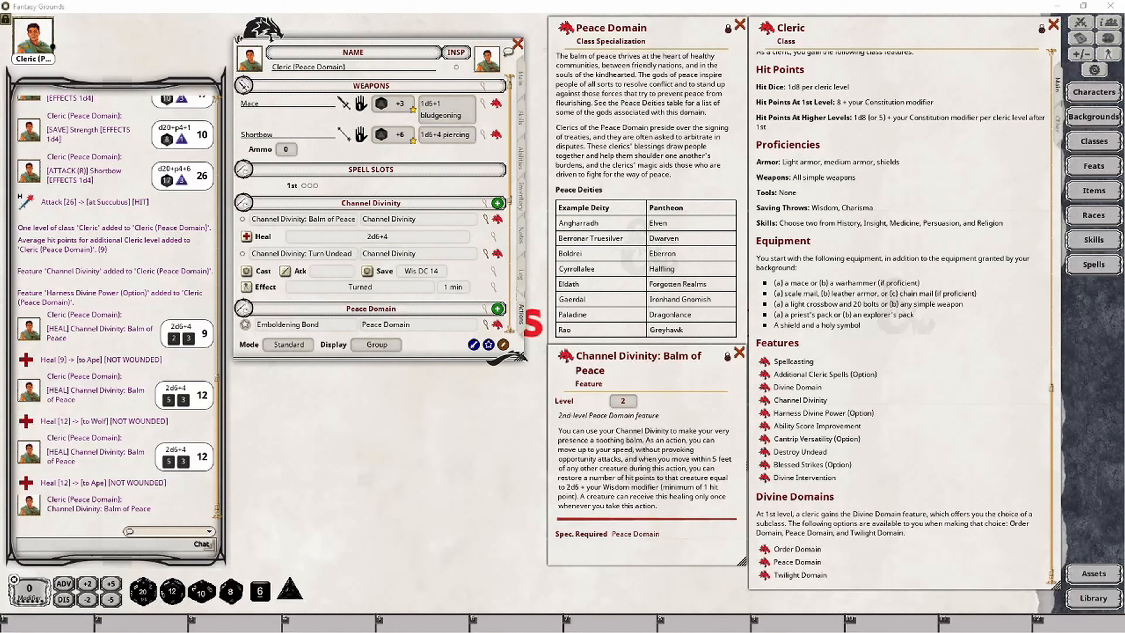
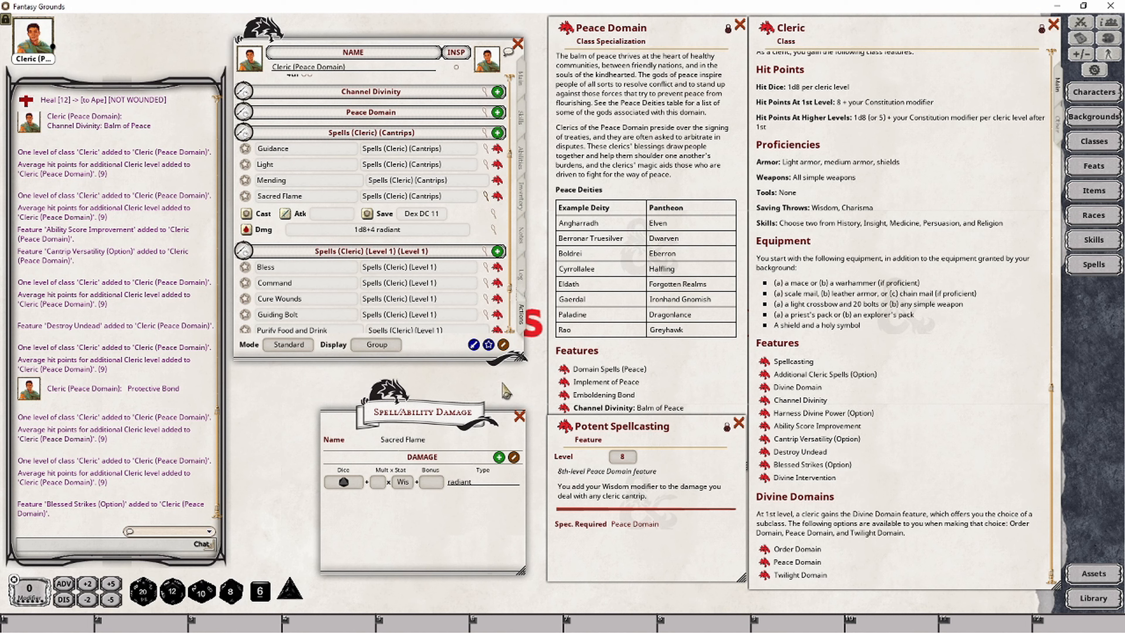
- Close the Sacred Flame damage details and add the Expansive Bond feature as a power in the Peace Domain group
click(520, 416)
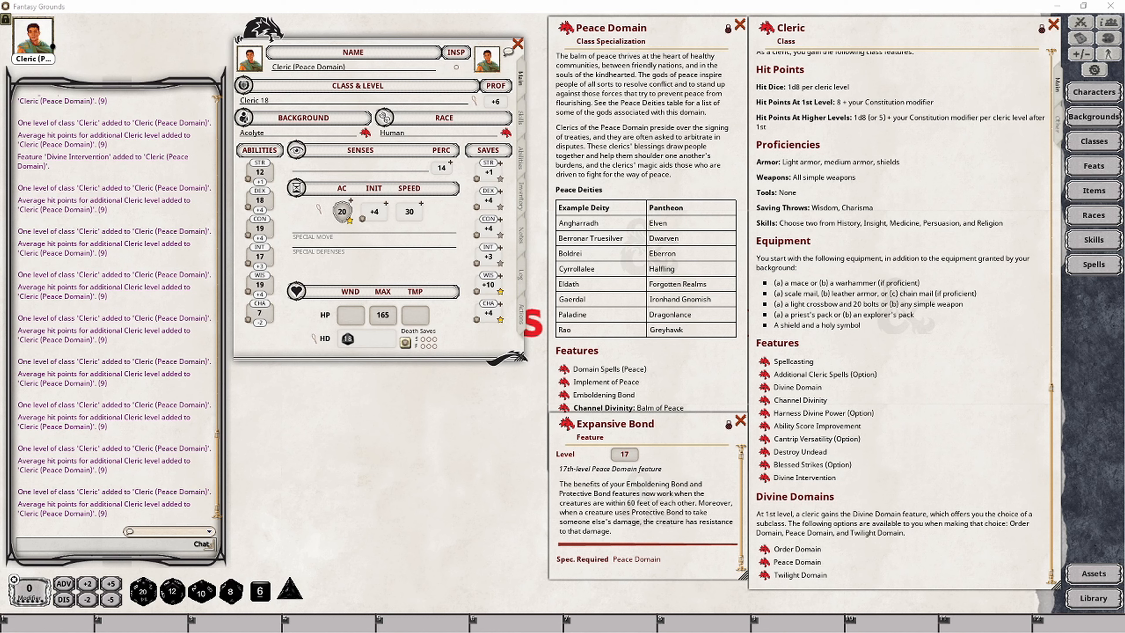
click(521, 316)
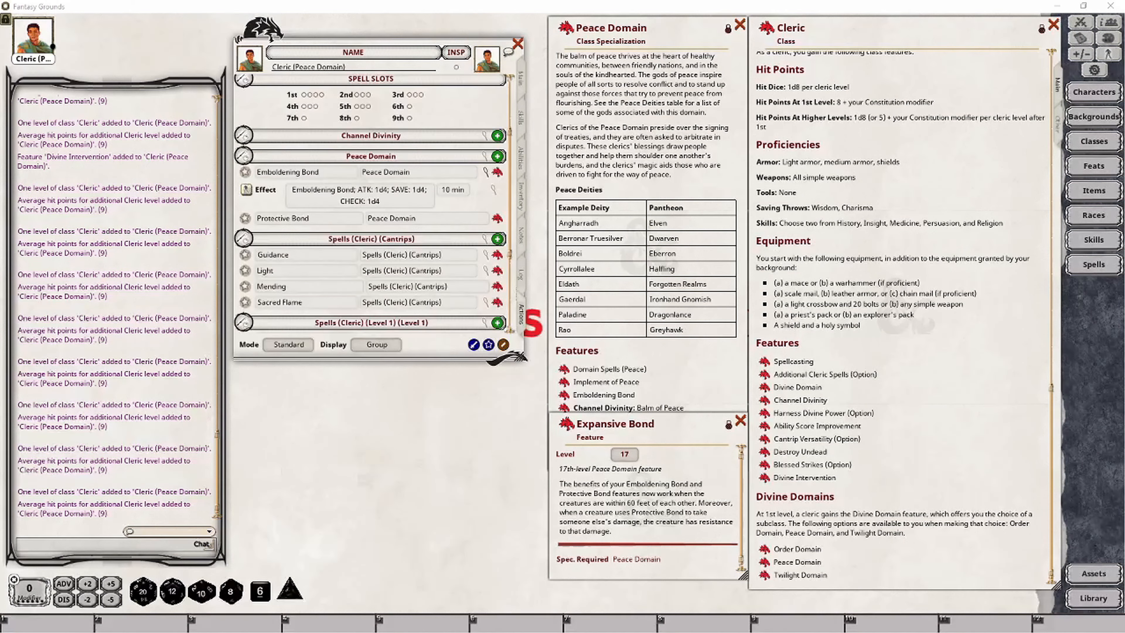
drag(568, 425, 377, 184)
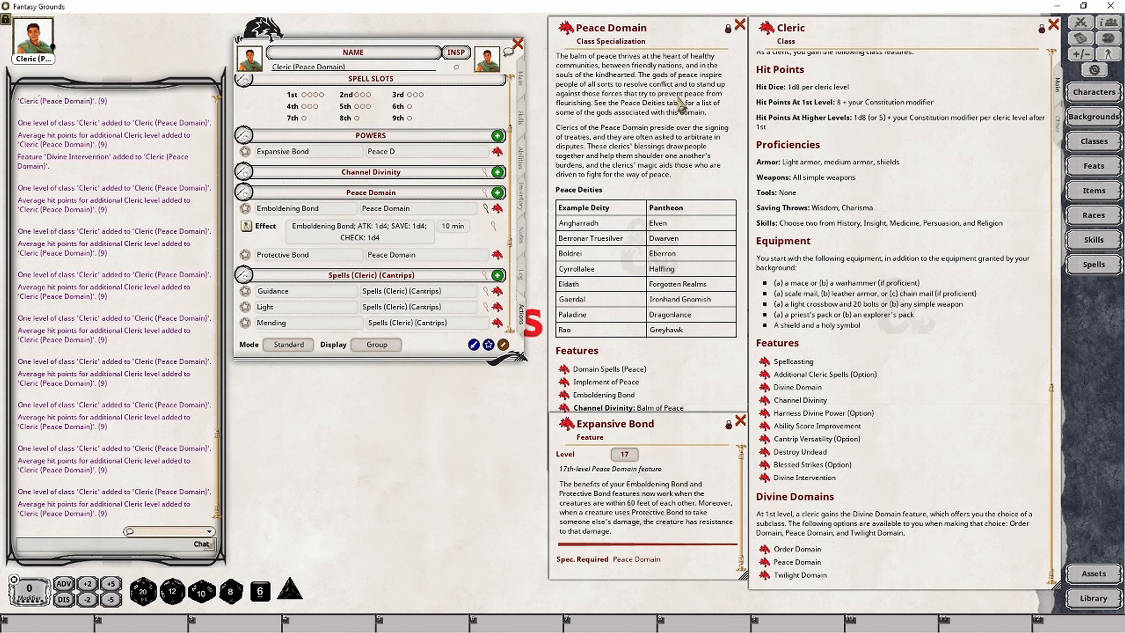
text(omain)
key(Return)
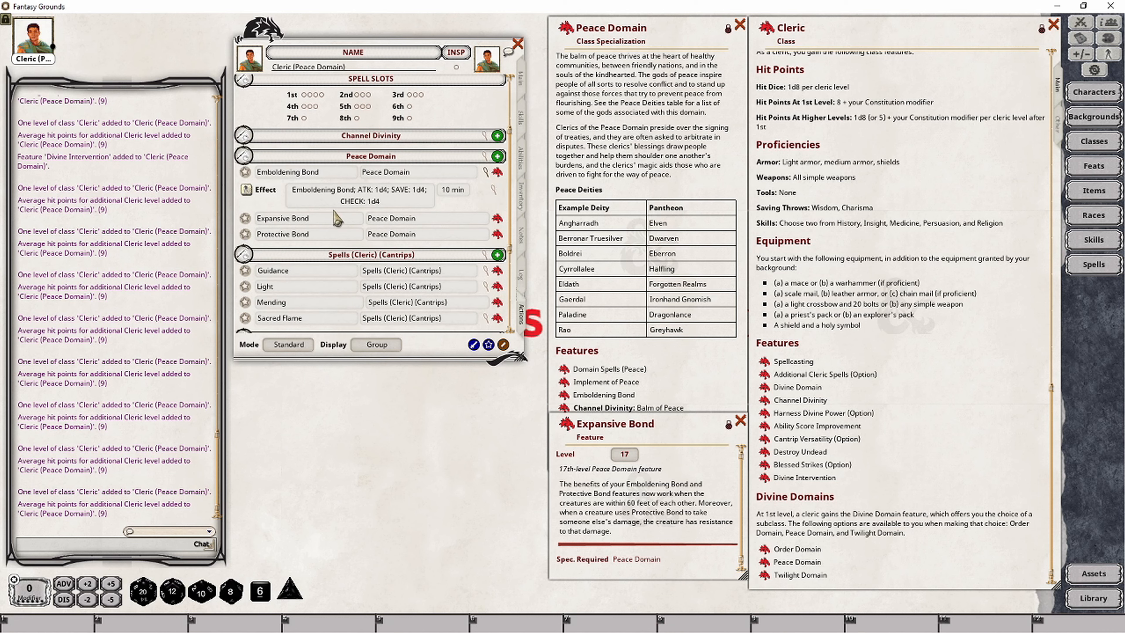
- Add an effect to Expansive Bond reading "Expansive Bond; RESIST:acid, cold, fire, force, lightning, necrotic, poison, psychic, radiant, thunder, adamantine, bludgeoning, cold-forged iron, magic, piercing, silver, slashing"
right_click(404, 220)
click(437, 221)
click(404, 253)
click(493, 236)
click(350, 445)
text(Expansive )
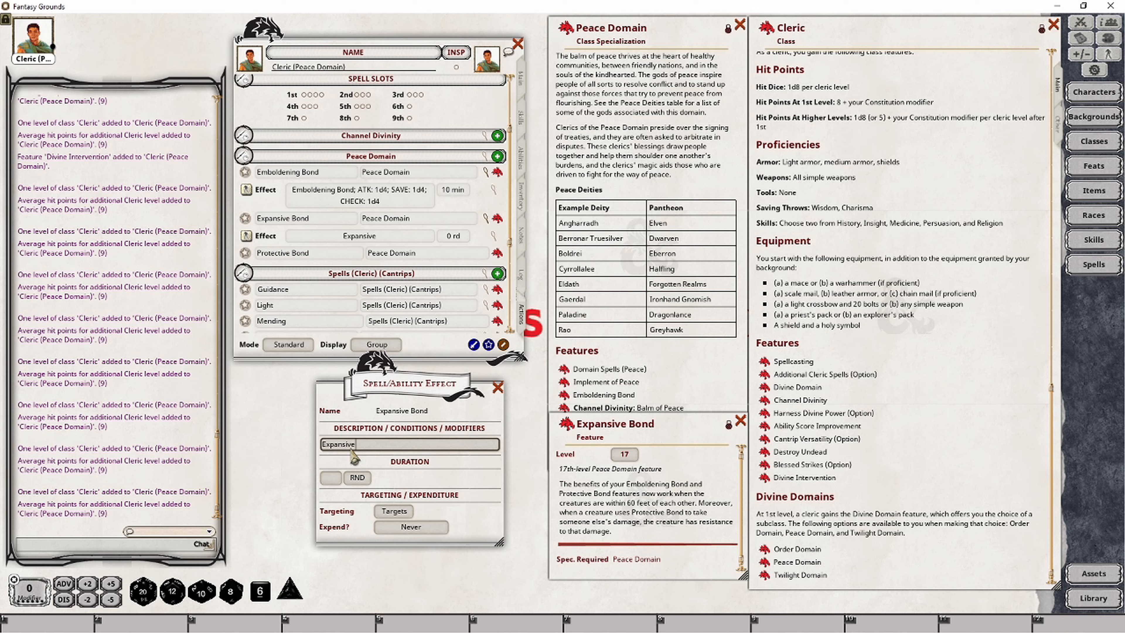
text(Bond; RES)
key(BackSpace)
text(SIST:acid, cold, fire, force, lightning, necrotic, poison, psychic, radiant, thunder, adamantine, bludgeoning, cold-forged iron, magic, piercing, silver, slashing)
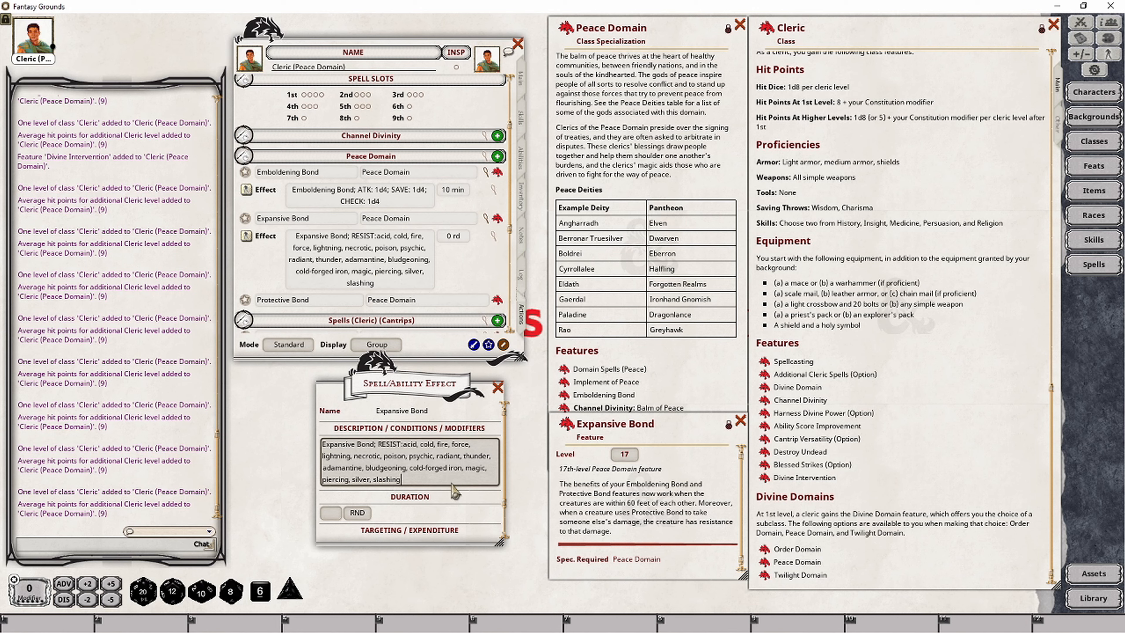
- Set the Expansive Bond effect to expend on next roll and close its details
scroll(456, 505, down, 1)
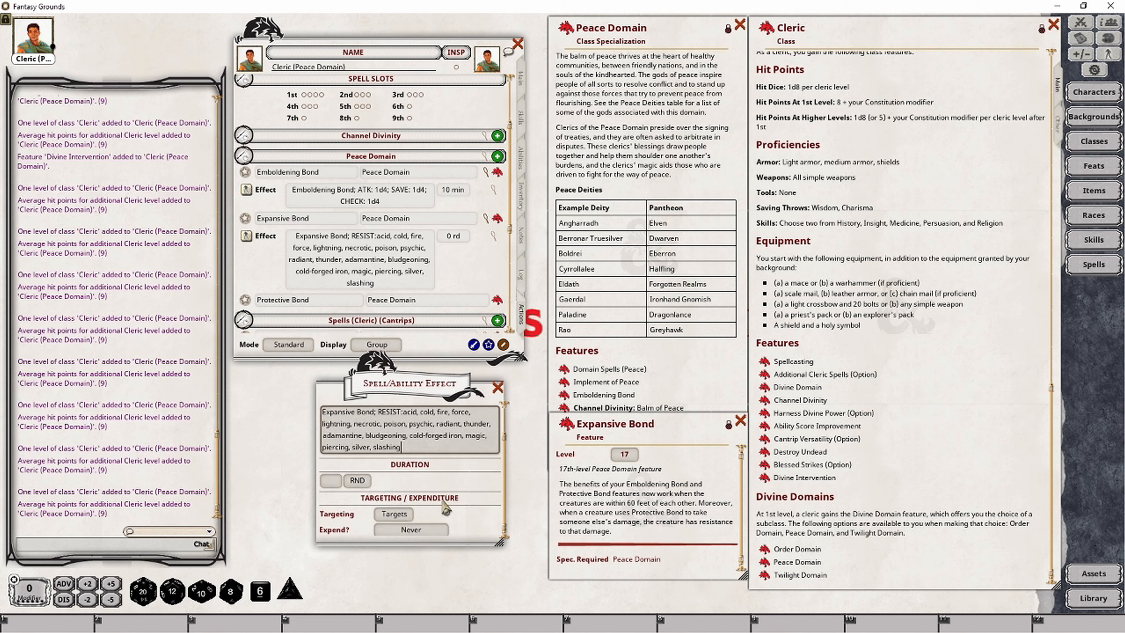
click(421, 531)
click(420, 532)
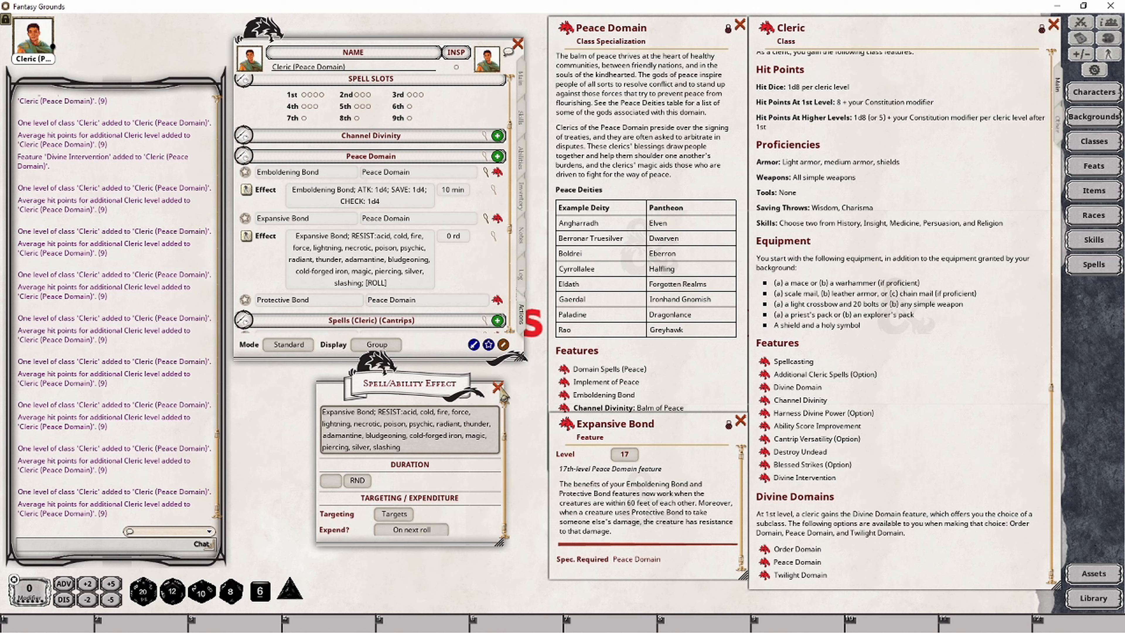
click(499, 388)
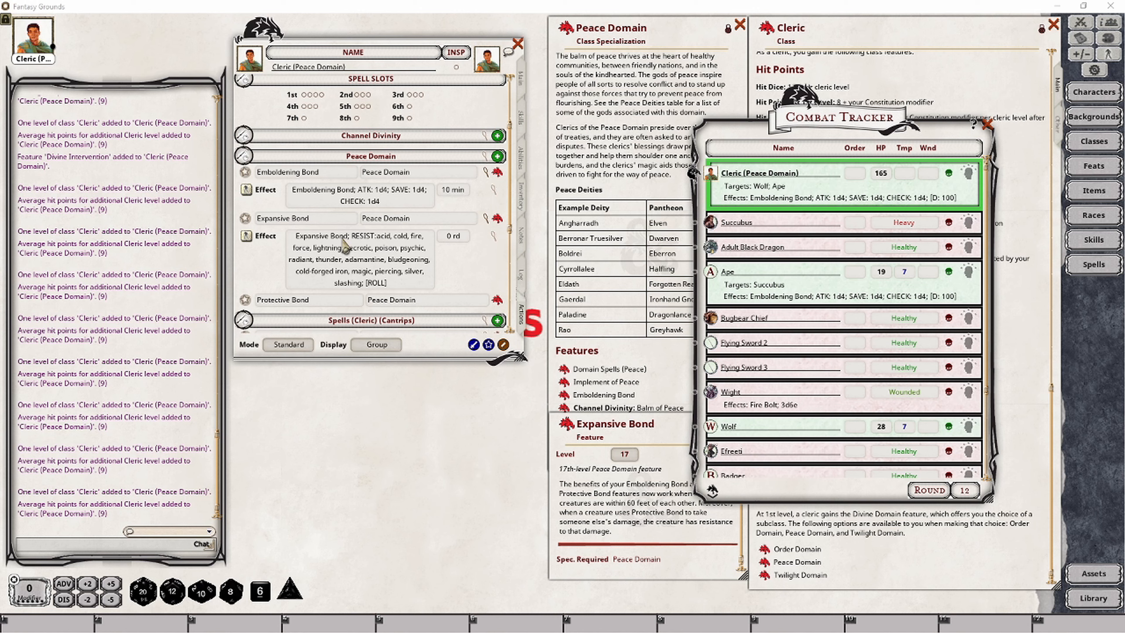
- Apply the Expansive Bond effect to the Cleric and the Ape in the combat tracker, and close the feature's description
drag(246, 238, 718, 175)
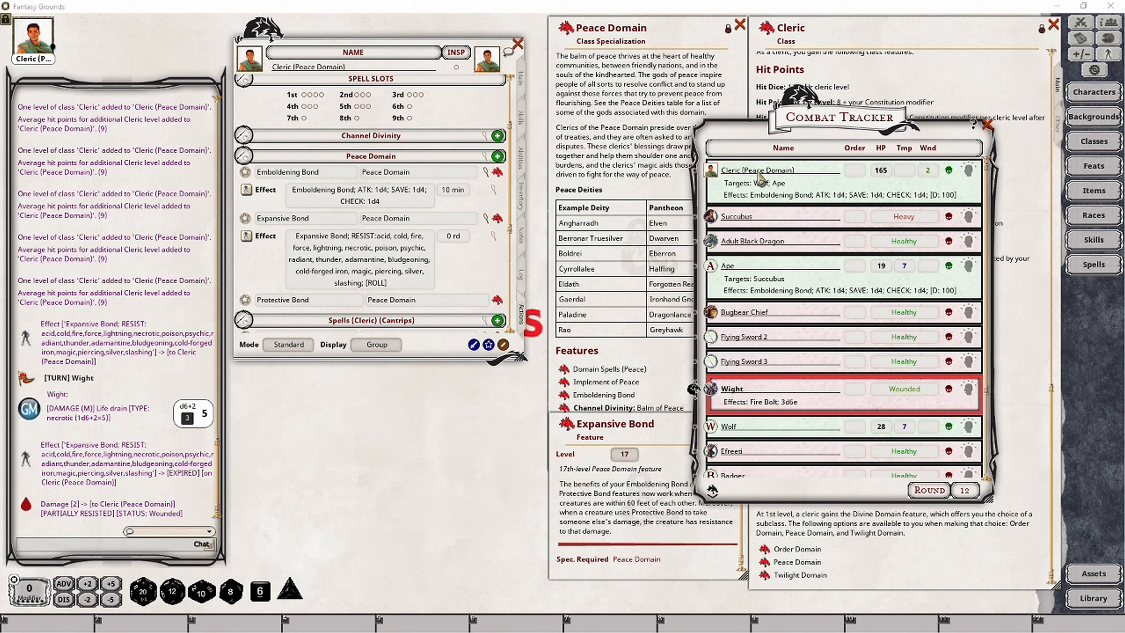
drag(248, 236, 710, 264)
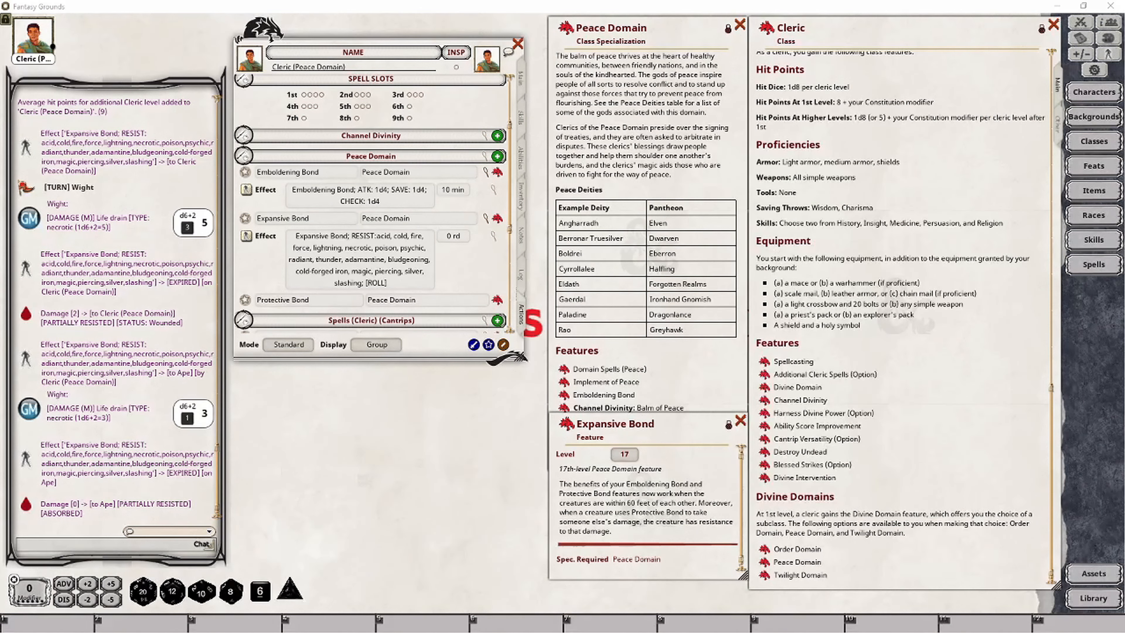
click(741, 422)
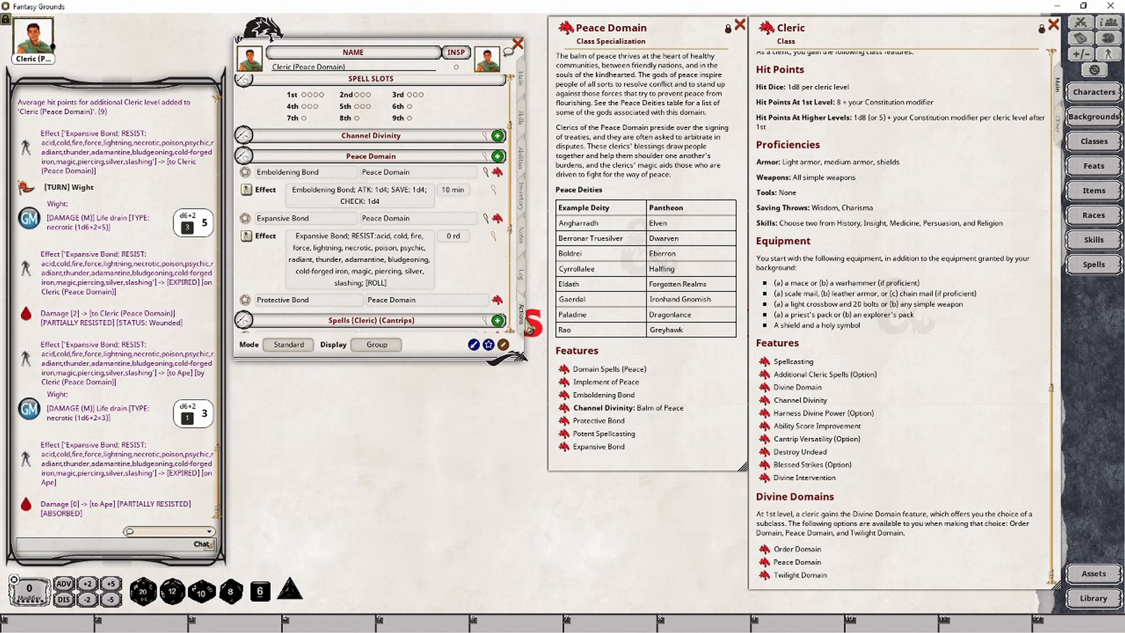
- Expand the Channel Divinity power group, set its daily uses to 3, and close its settings
scroll(330, 270, up, 1)
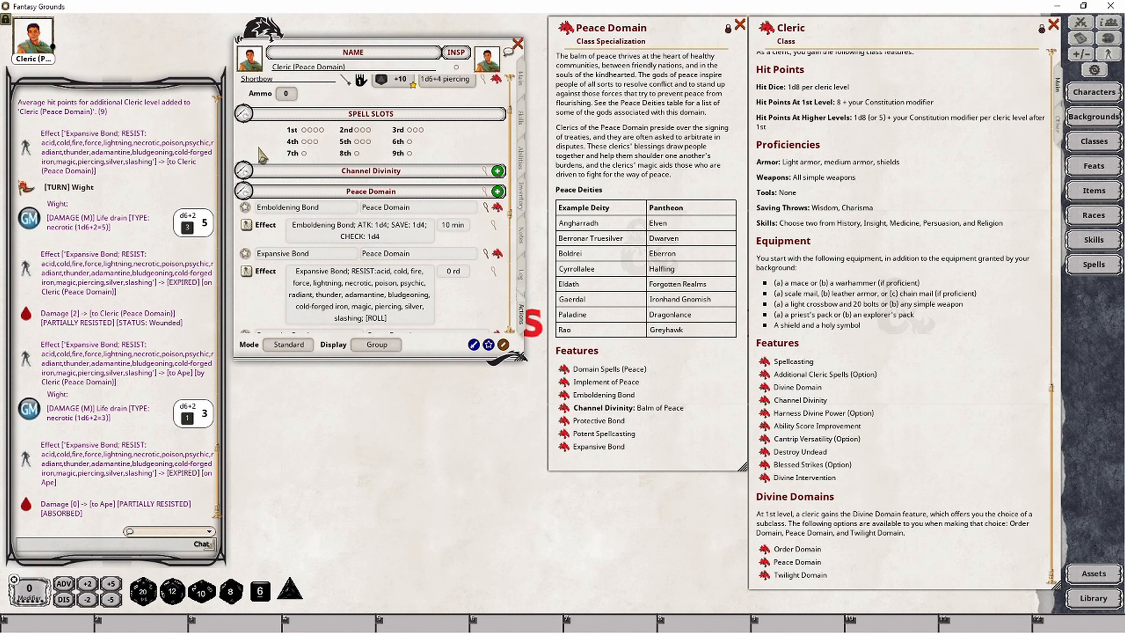
click(243, 173)
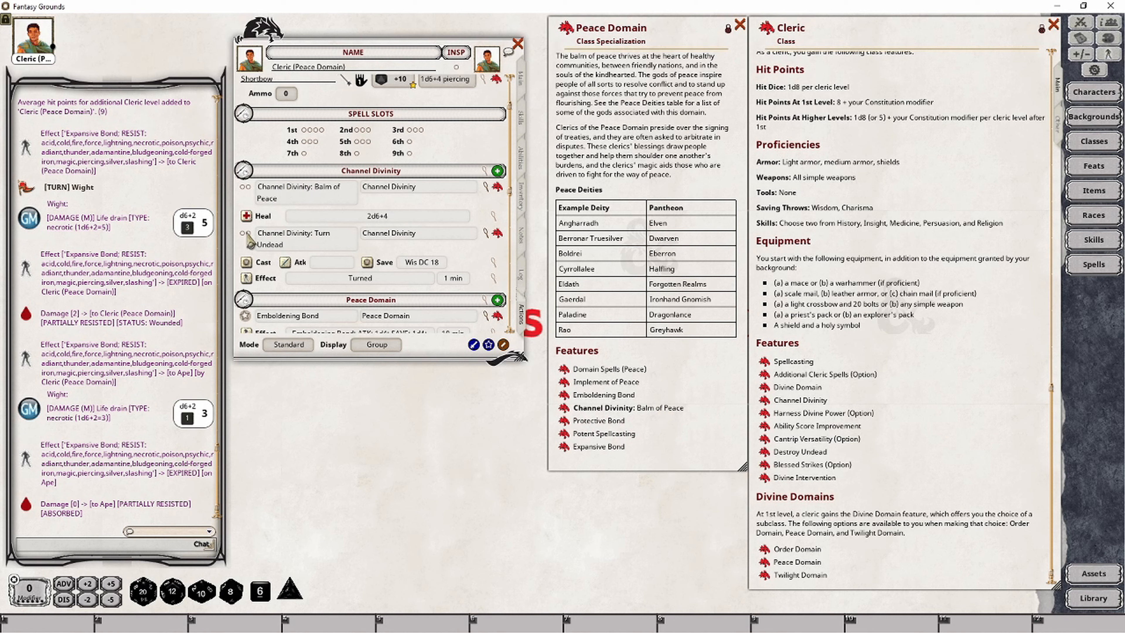
click(484, 172)
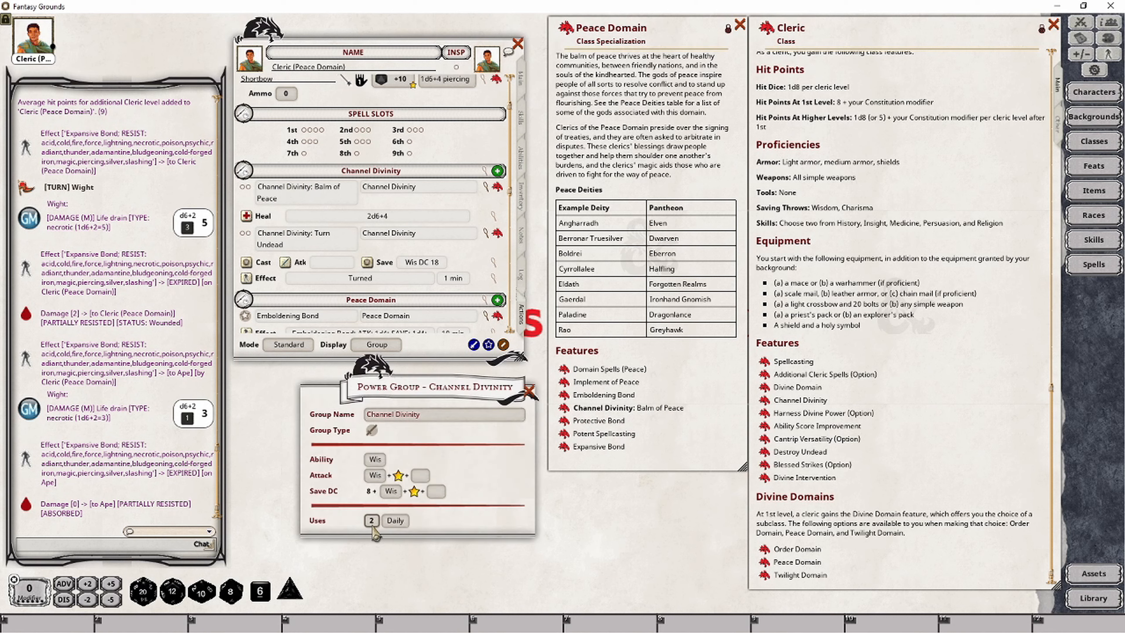
scroll(373, 520, up, 1)
click(529, 390)
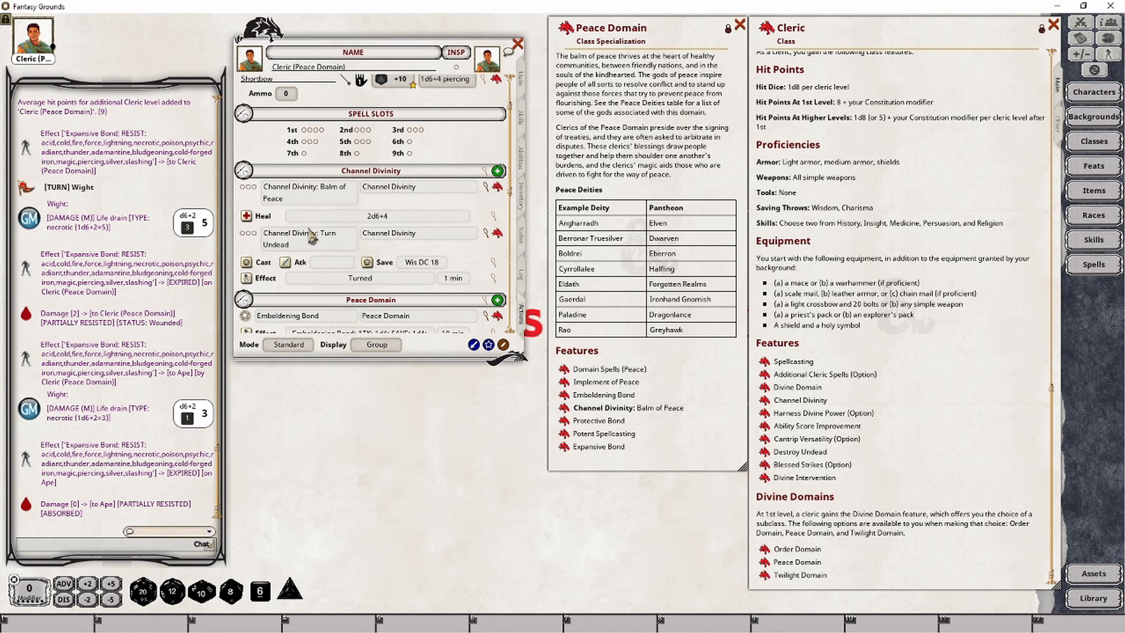
- Spend all three Channel Divinity uses across Balm of Peace and Turn Undead, and restore them
click(244, 187)
click(250, 234)
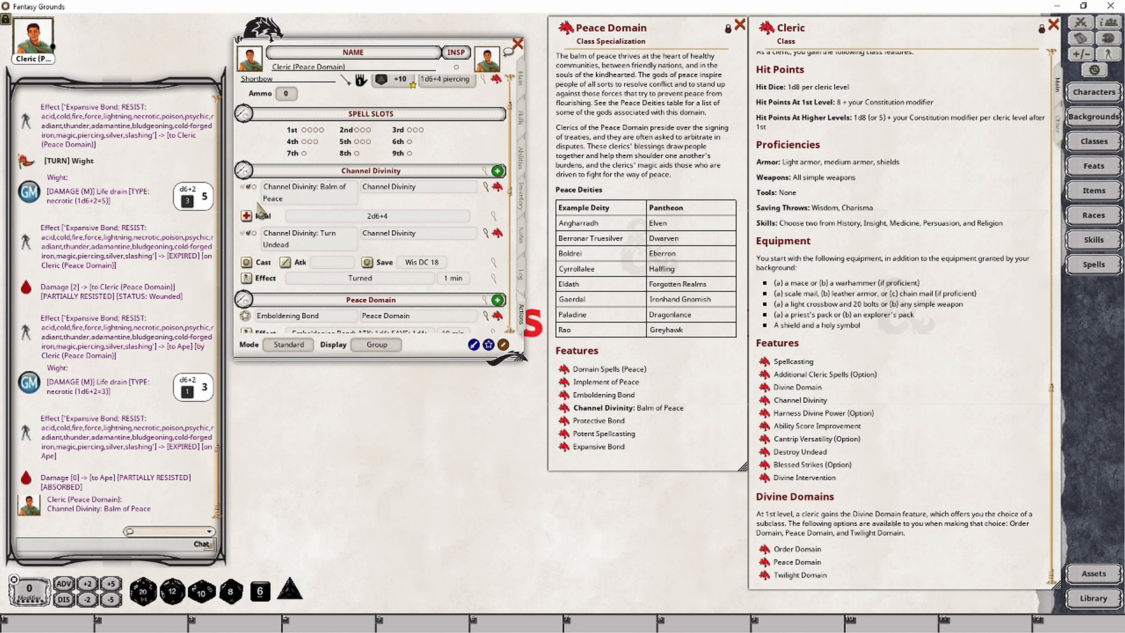
click(255, 186)
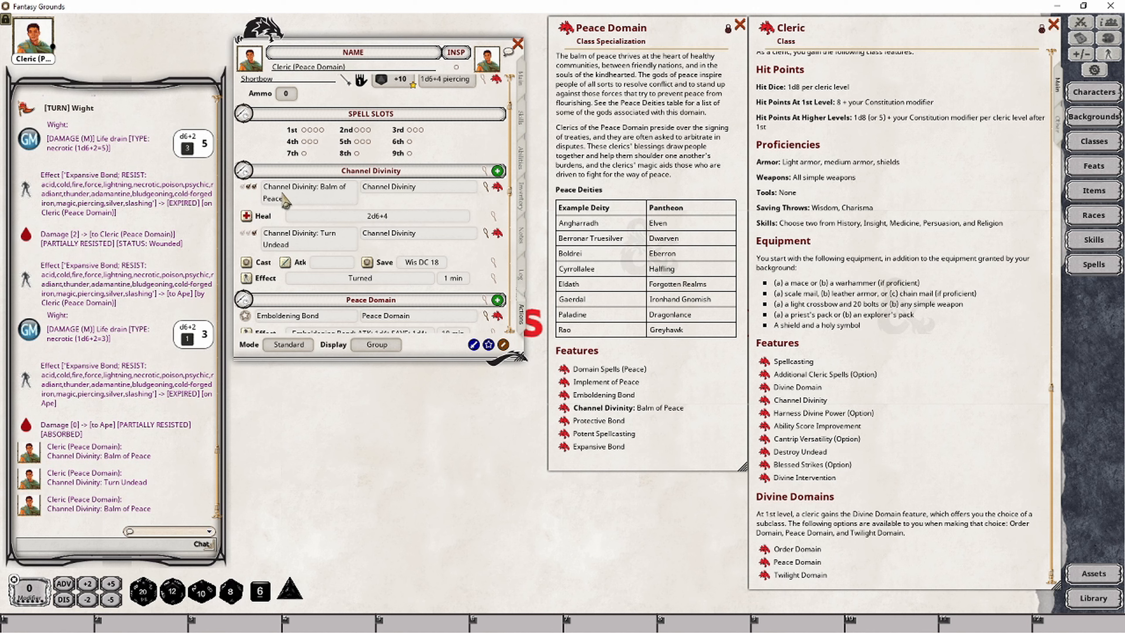
click(249, 187)
click(249, 188)
click(242, 233)
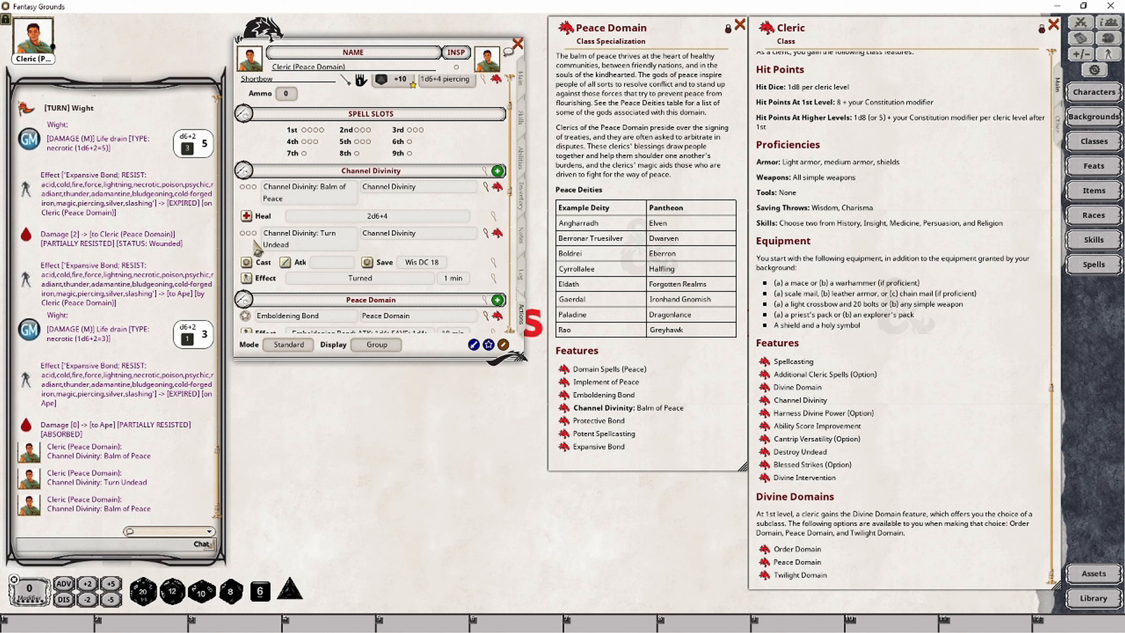